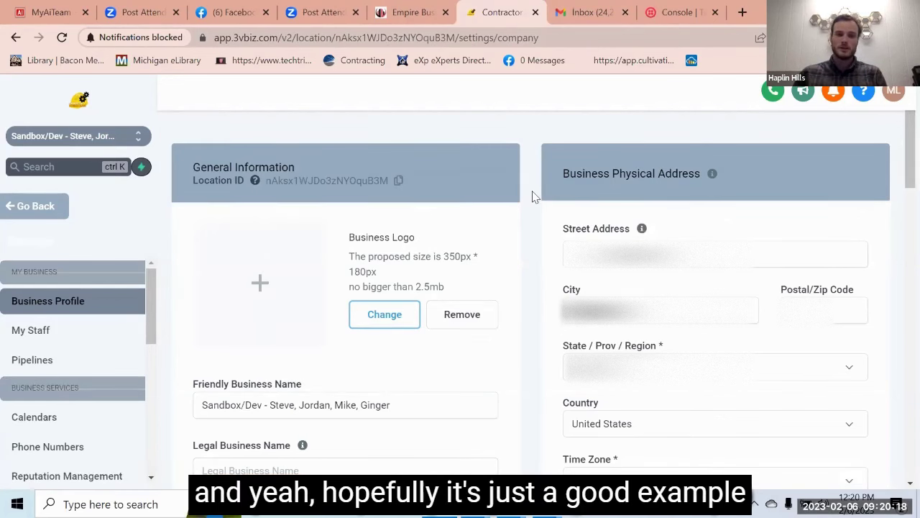
# - Open the Trust Center in the location's phone number settings and show its registration options
pyautogui.click(66, 447)
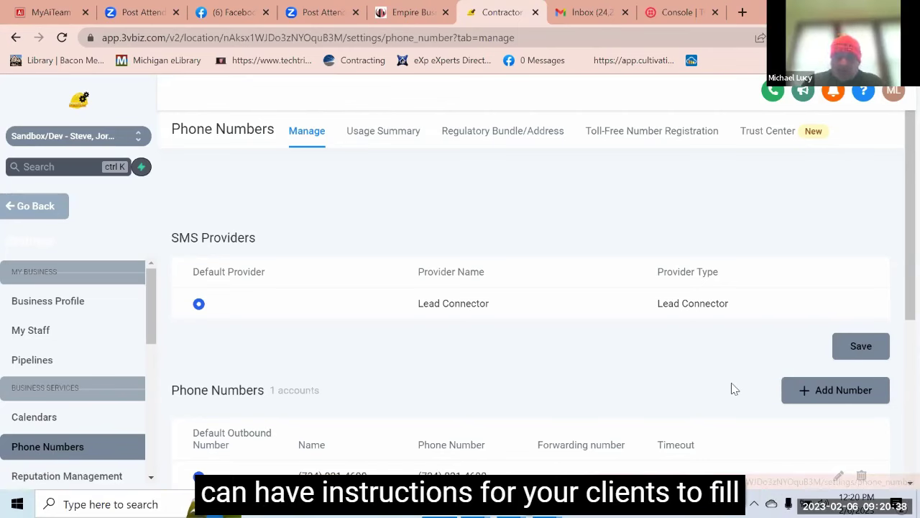
pyautogui.click(768, 130)
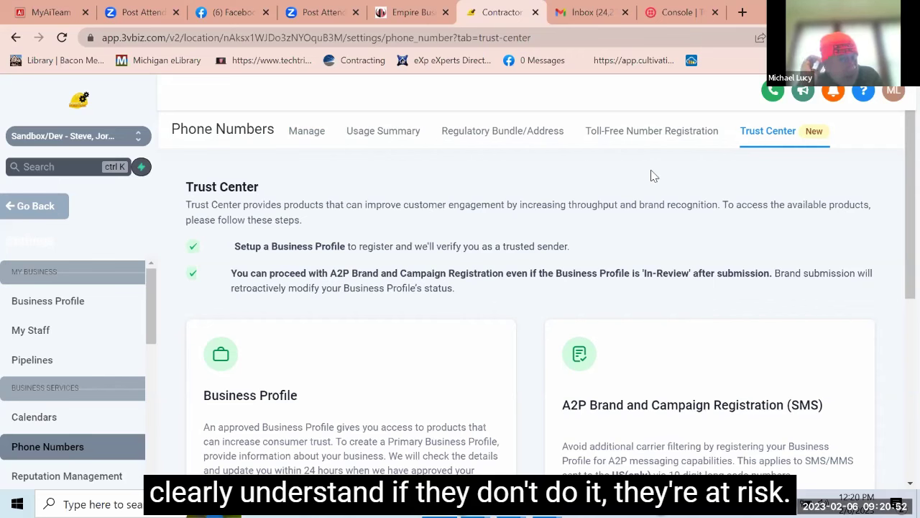
pyautogui.scroll(-3, 901, 390)
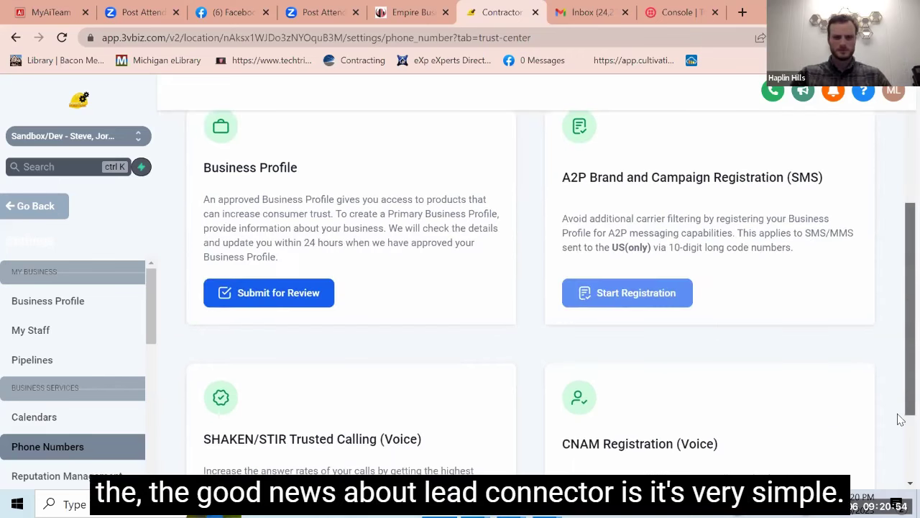
# - Read the Business Profile section of the Trust Center, including the description of its approval process
pyautogui.tripleClick(281, 204)
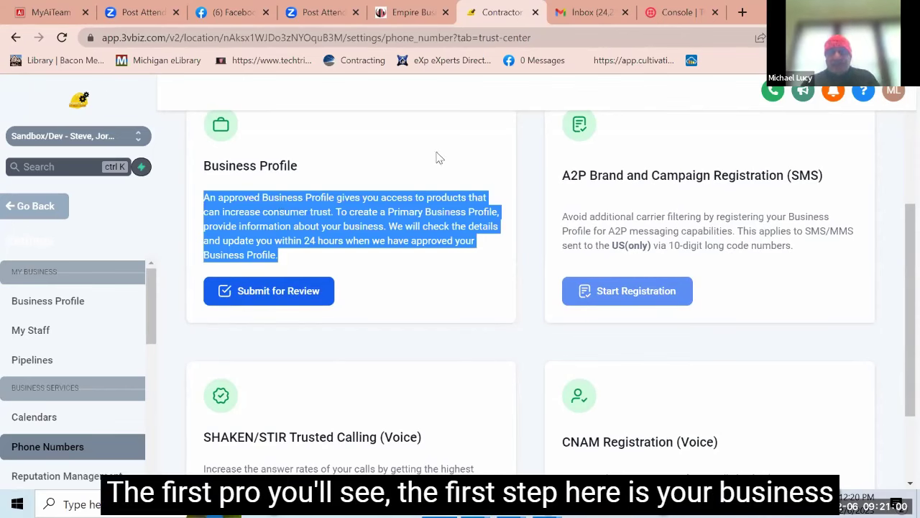
pyautogui.click(442, 211)
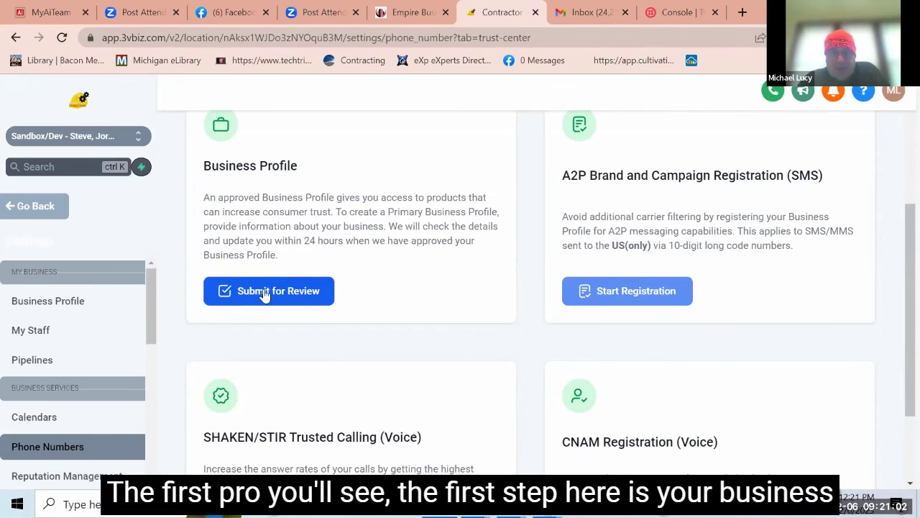
pyautogui.doubleClick(239, 168)
pyautogui.tripleClick(240, 168)
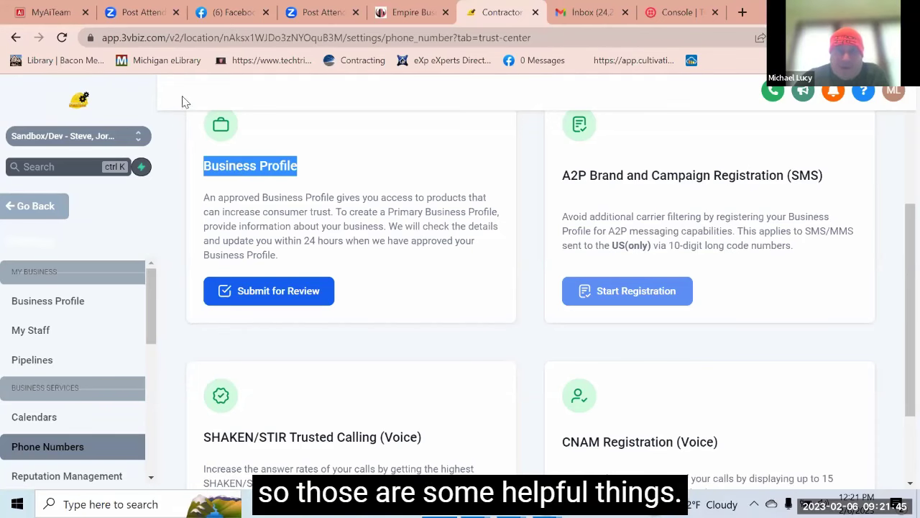
pyautogui.click(257, 189)
pyautogui.tripleClick(260, 191)
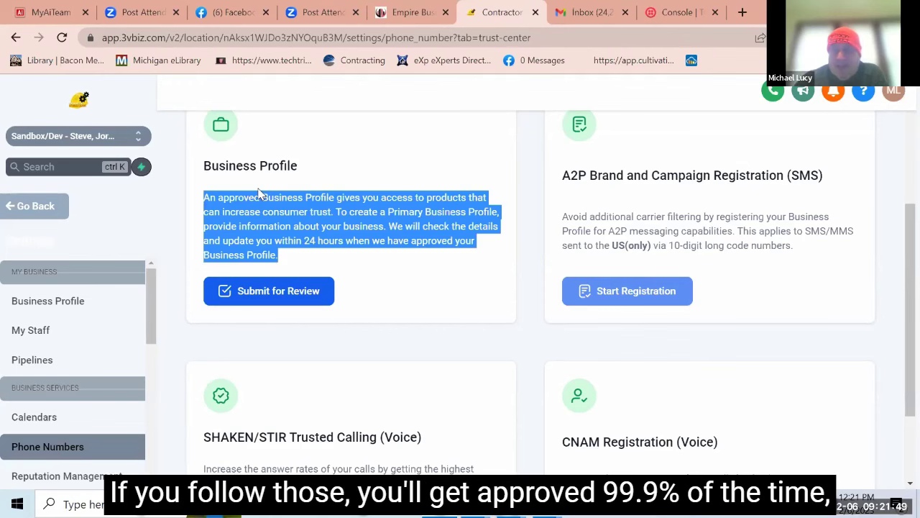
# - Examine the A2P Brand and Campaign Registration (SMS) and SHAKEN/STIR Trusted Calling (Voice) sections of the Trust Center
pyautogui.click(636, 291)
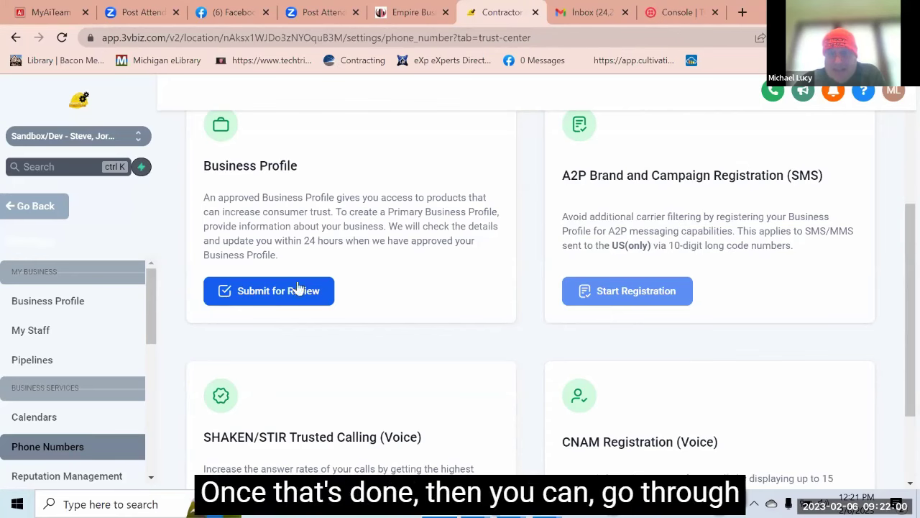
pyautogui.tripleClick(632, 178)
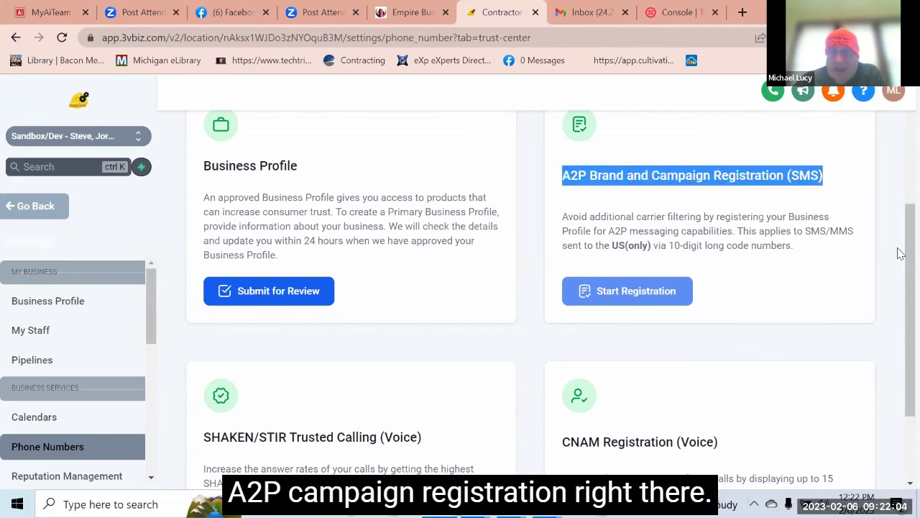
pyautogui.moveTo(900, 272); pyautogui.dragTo(899, 288)
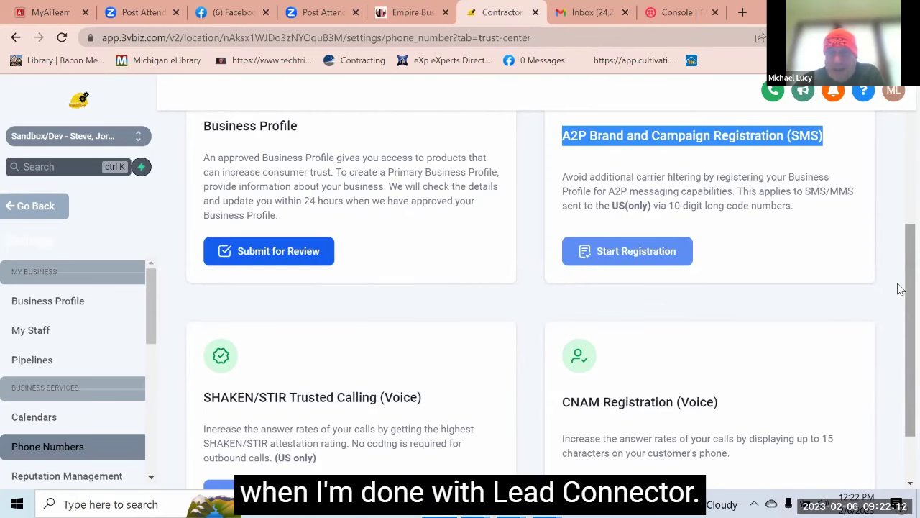
pyautogui.scroll(-1, 226, 386)
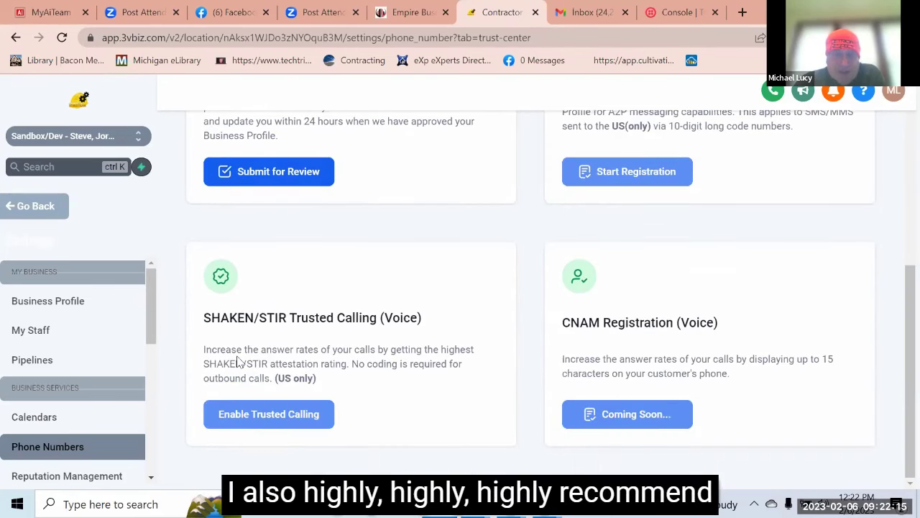
pyautogui.tripleClick(241, 317)
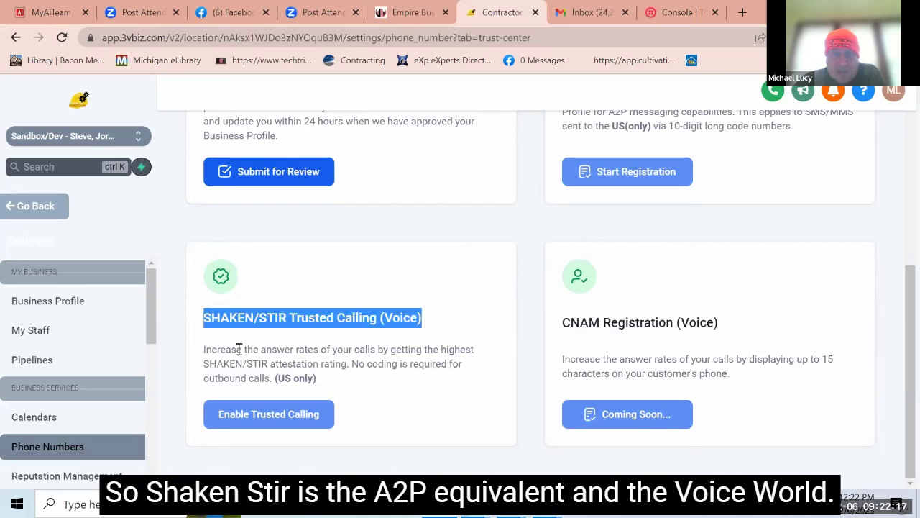
pyautogui.tripleClick(239, 349)
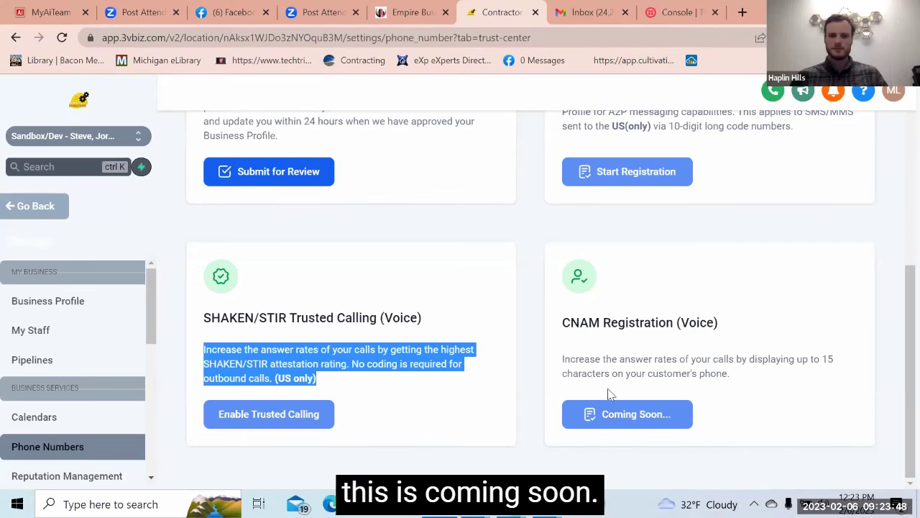
# - Compare the CNAM Registration (Voice) section with SHAKEN/STIR Trusted Calling and read the CNAM description
pyautogui.doubleClick(610, 322)
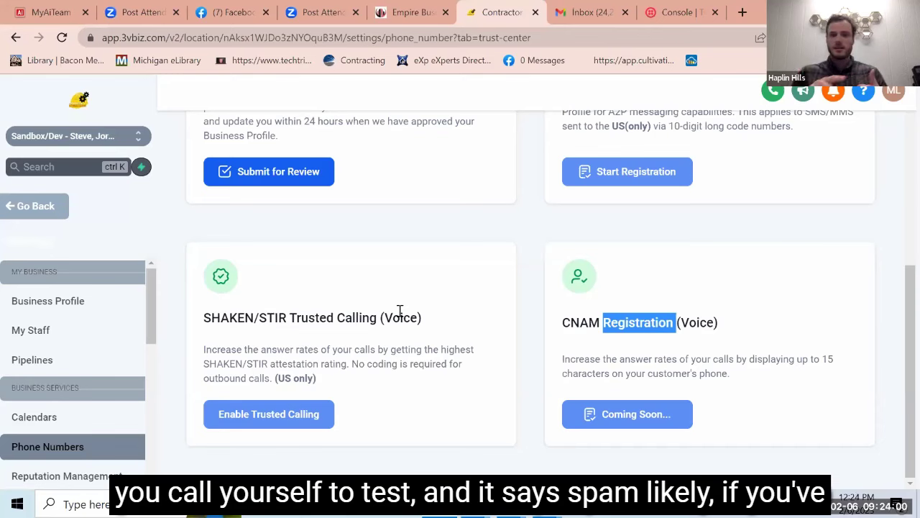
pyautogui.moveTo(399, 311); pyautogui.dragTo(377, 313)
pyautogui.tripleClick(366, 318)
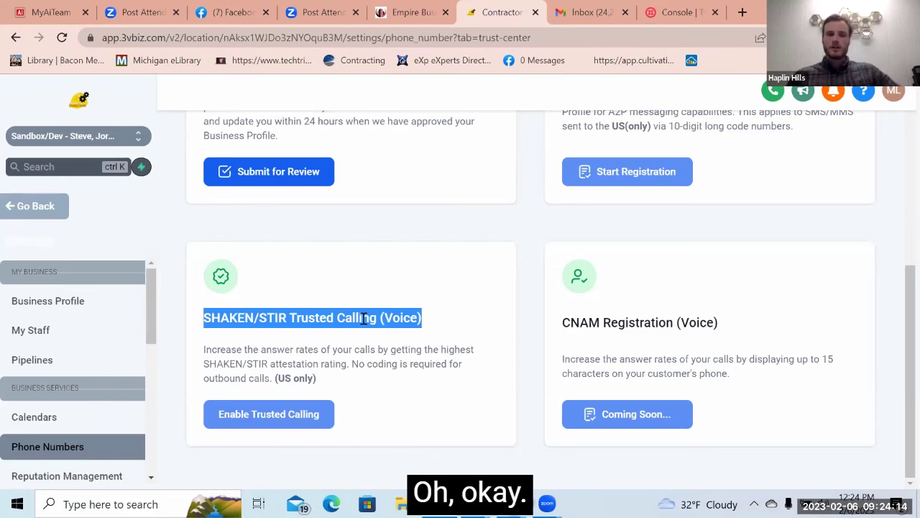
pyautogui.tripleClick(649, 322)
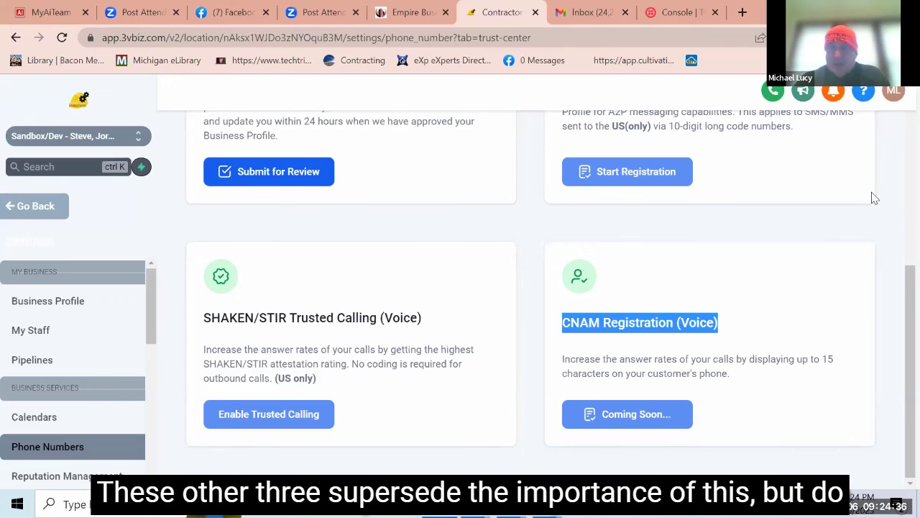
pyautogui.doubleClick(750, 360)
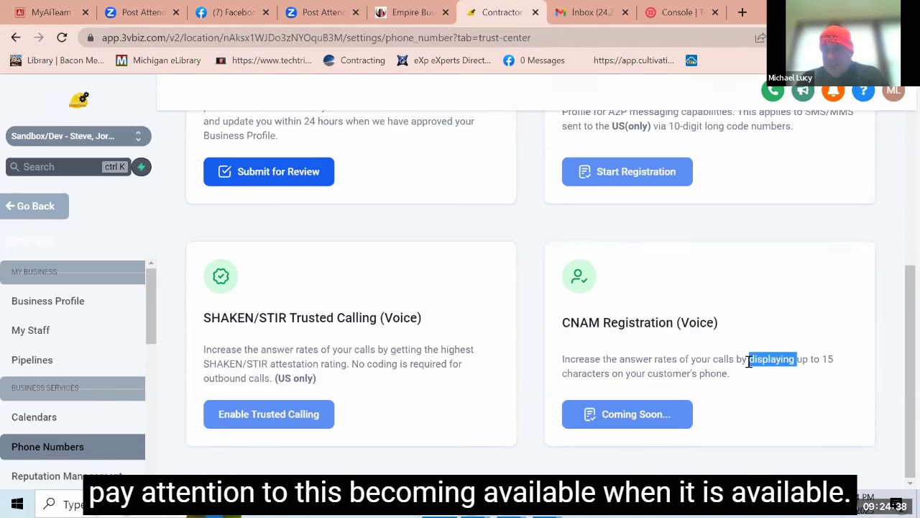
pyautogui.tripleClick(749, 361)
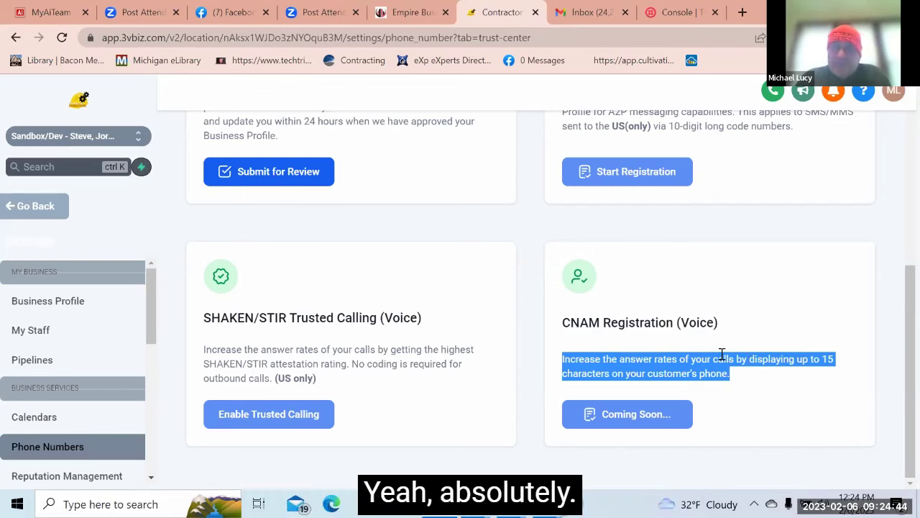
pyautogui.scroll(1, 900, 278)
pyautogui.moveTo(900, 278); pyautogui.dragTo(901, 209)
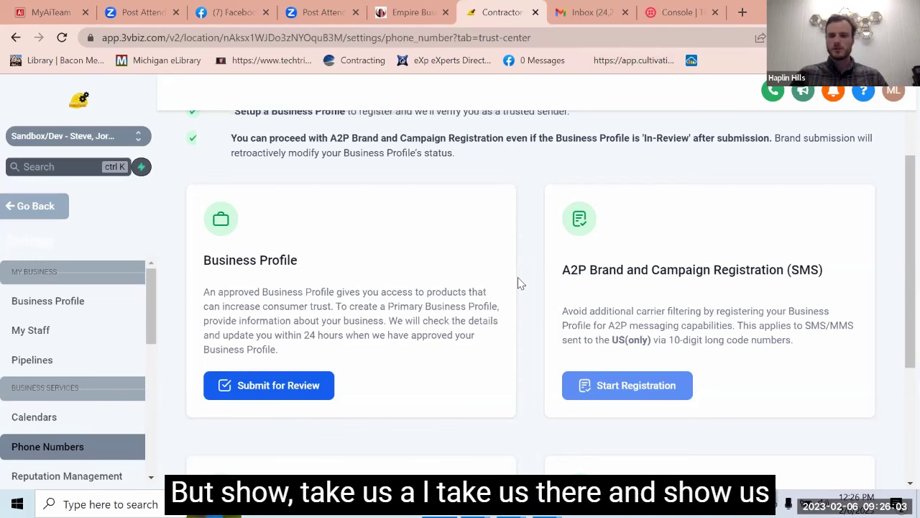
# - Switch to the Twilio Console and open the Trust Hub overview of the account
pyautogui.click(679, 13)
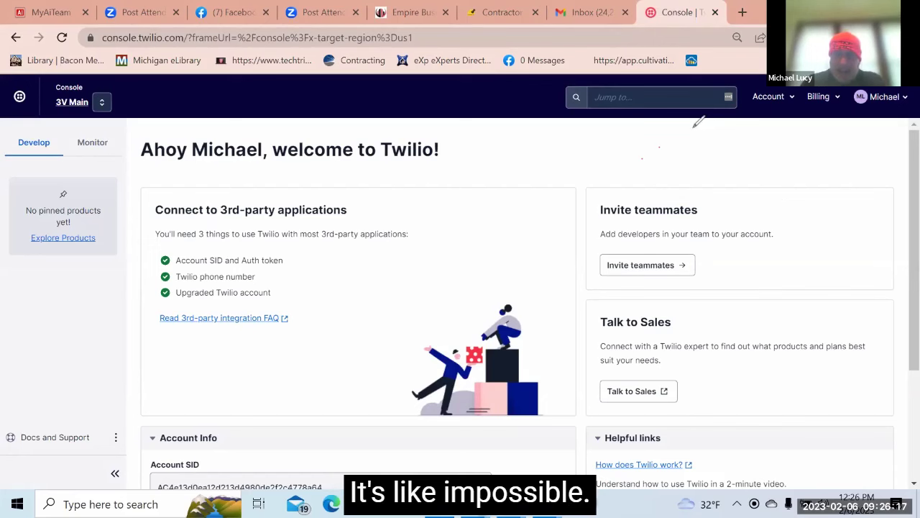
pyautogui.click(786, 102)
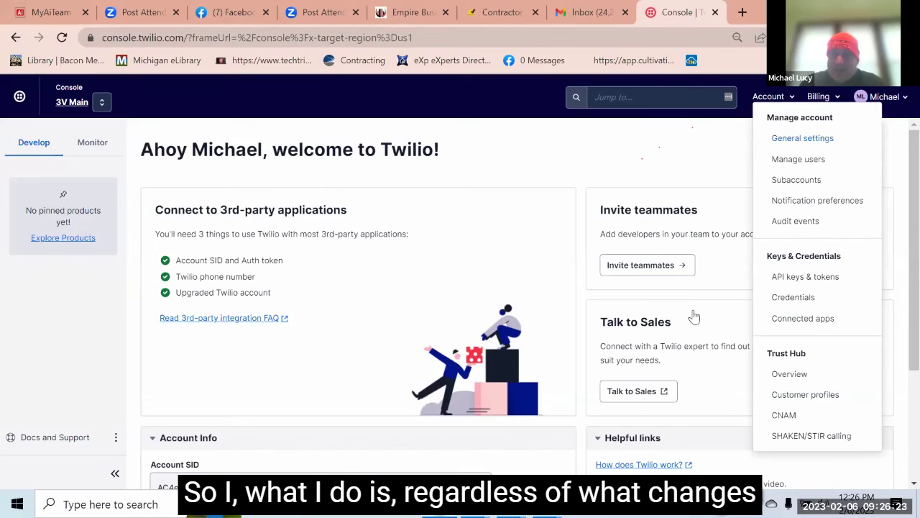
pyautogui.click(778, 100)
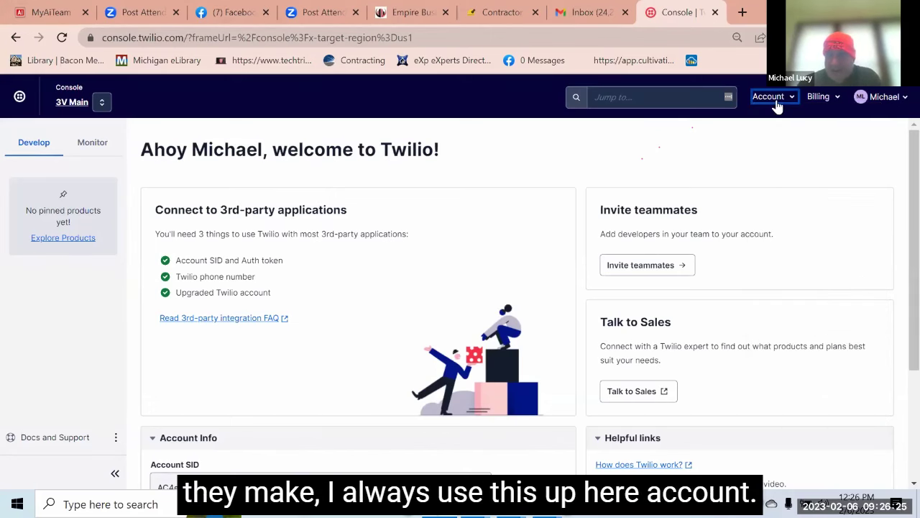
pyautogui.click(781, 102)
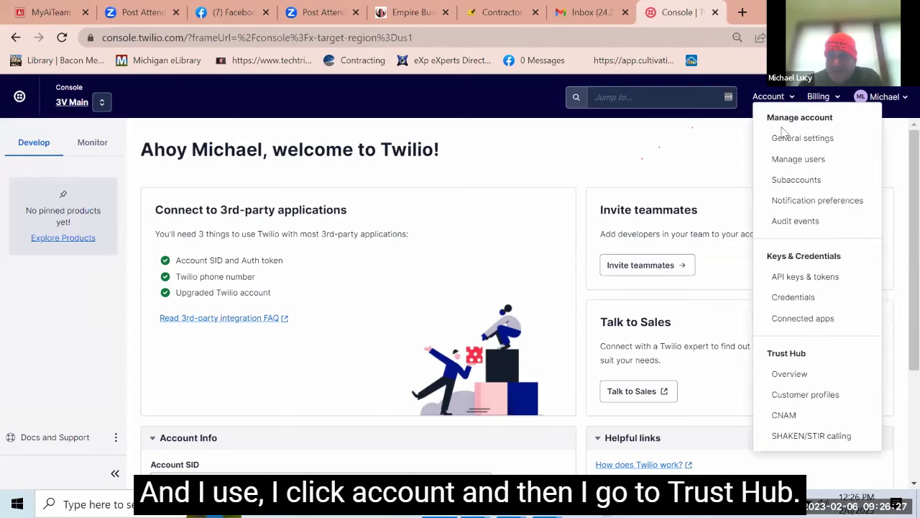
pyautogui.click(790, 376)
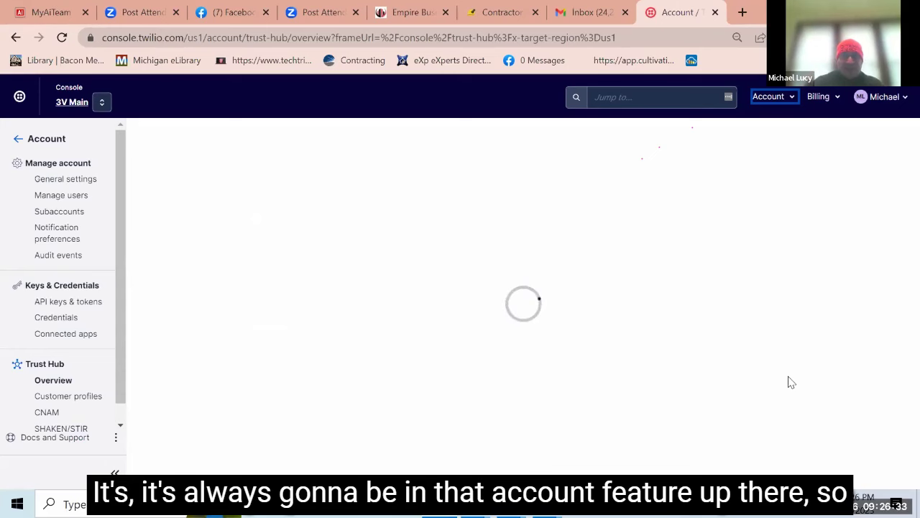
# - Open the Trust Hub customer profiles and review the primary business profile and the Secondary Profiles section
pyautogui.click(773, 97)
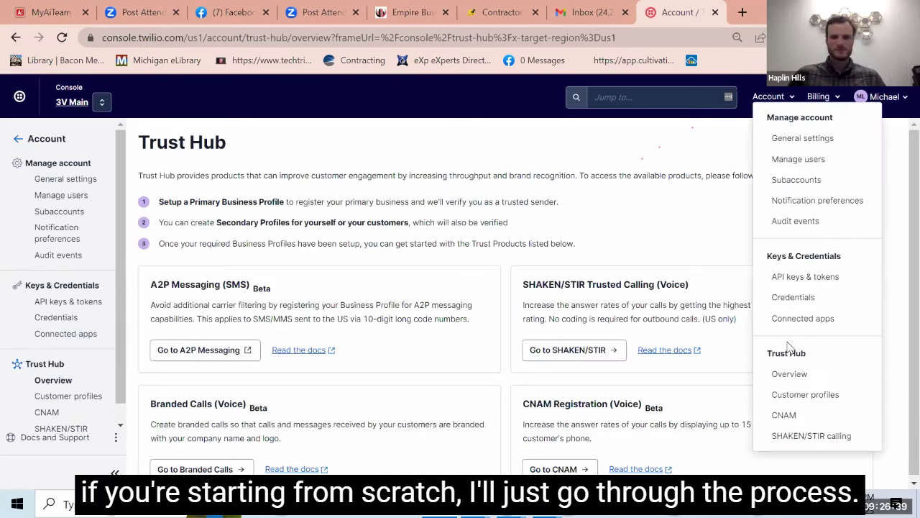
pyautogui.click(782, 400)
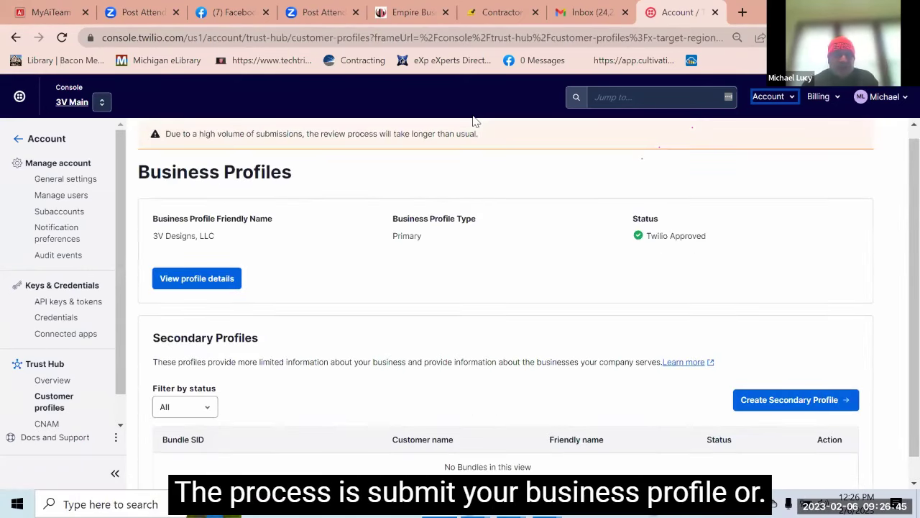
pyautogui.click(214, 238)
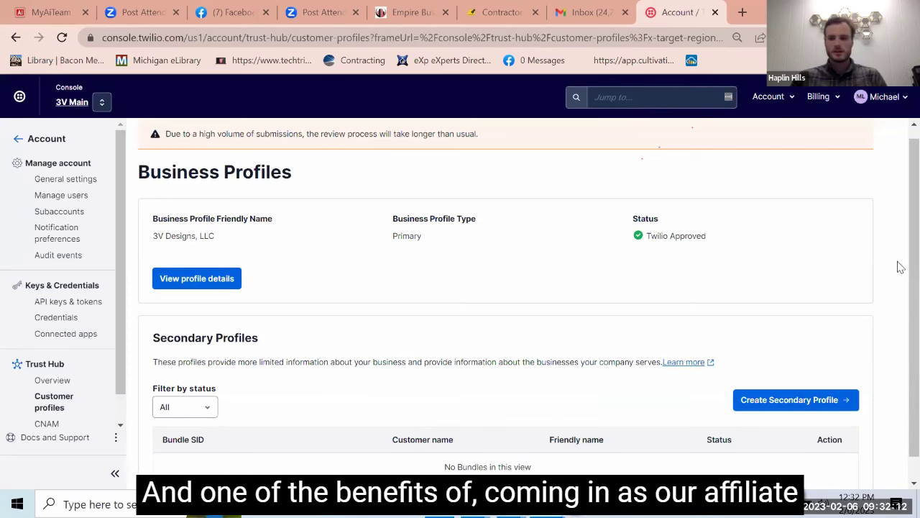
pyautogui.scroll(-1, 899, 268)
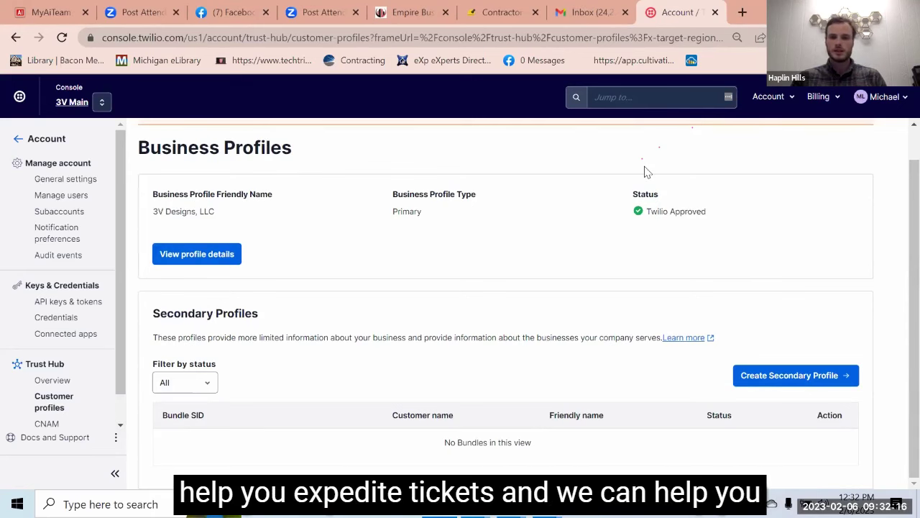
# - Return to the Trust Hub overview and open A2P Messaging from there
pyautogui.click(779, 102)
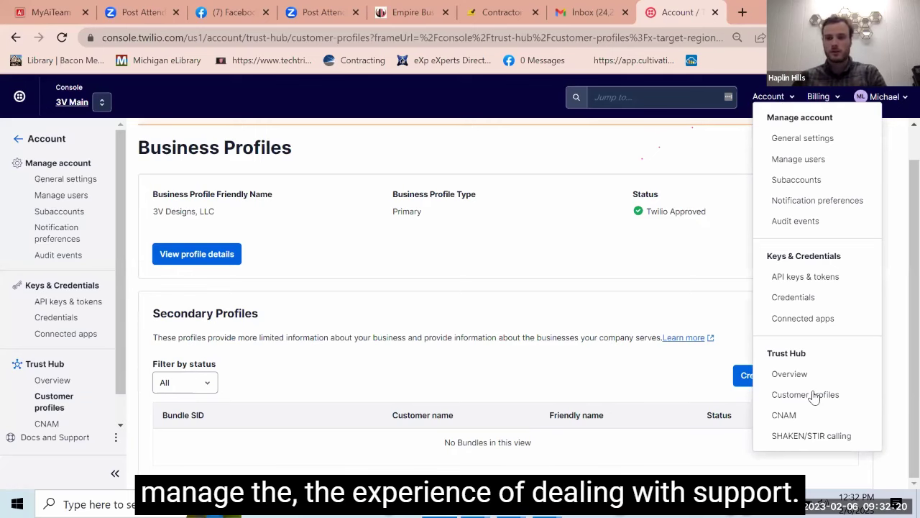
pyautogui.click(789, 374)
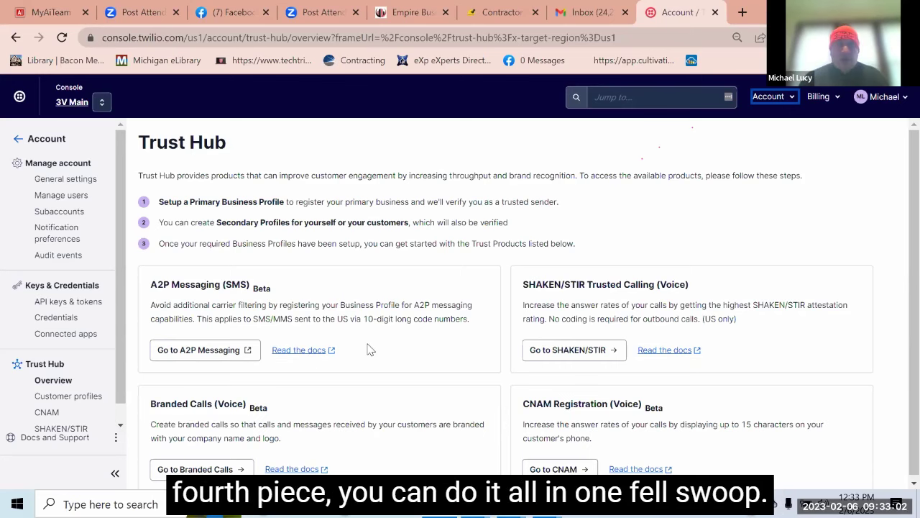
pyautogui.click(226, 350)
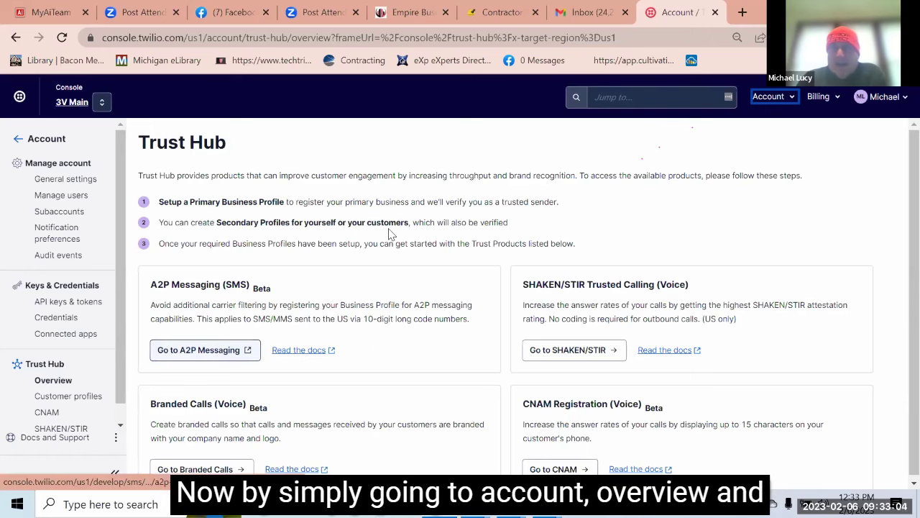
pyautogui.click(203, 351)
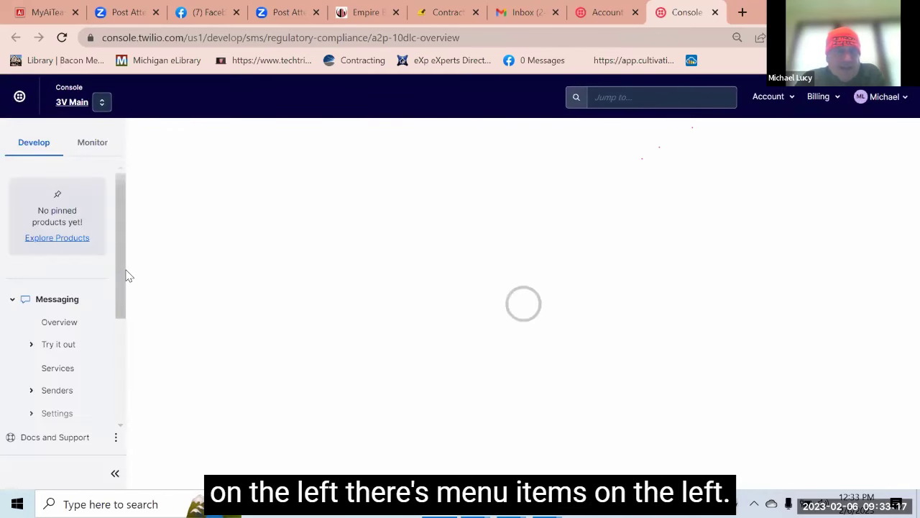
# - Open the A2P Brands list under Regulatory Compliance and view the business profile connected to the 3V Designs, LLC brand
pyautogui.moveTo(118, 272); pyautogui.dragTo(119, 373)
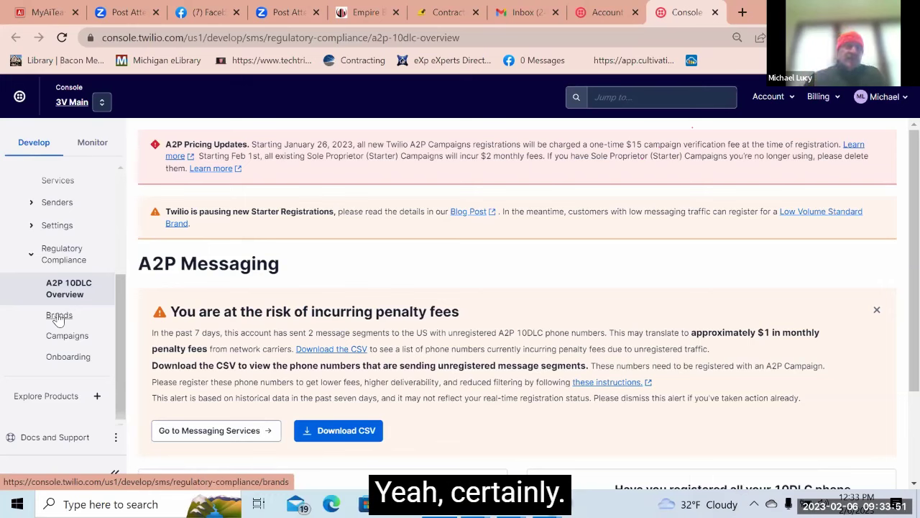
pyautogui.click(59, 316)
pyautogui.scroll(-2, 899, 185)
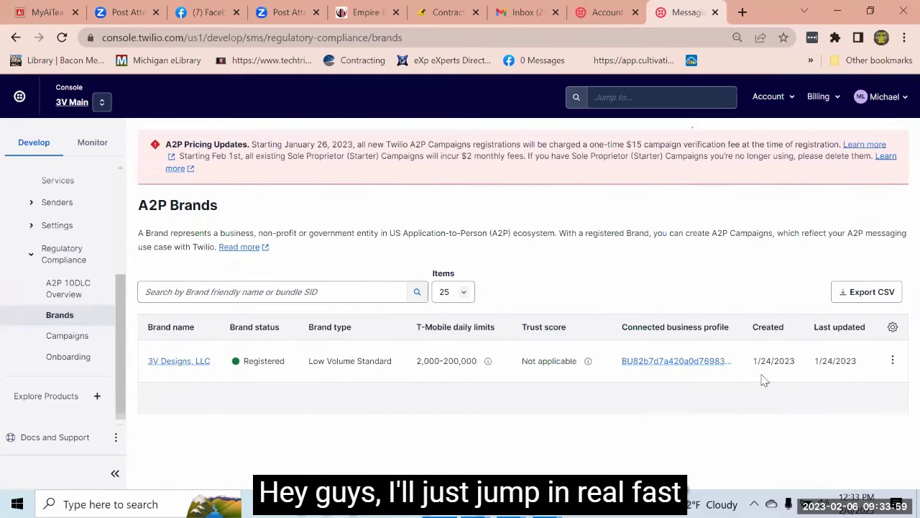
pyautogui.click(710, 365)
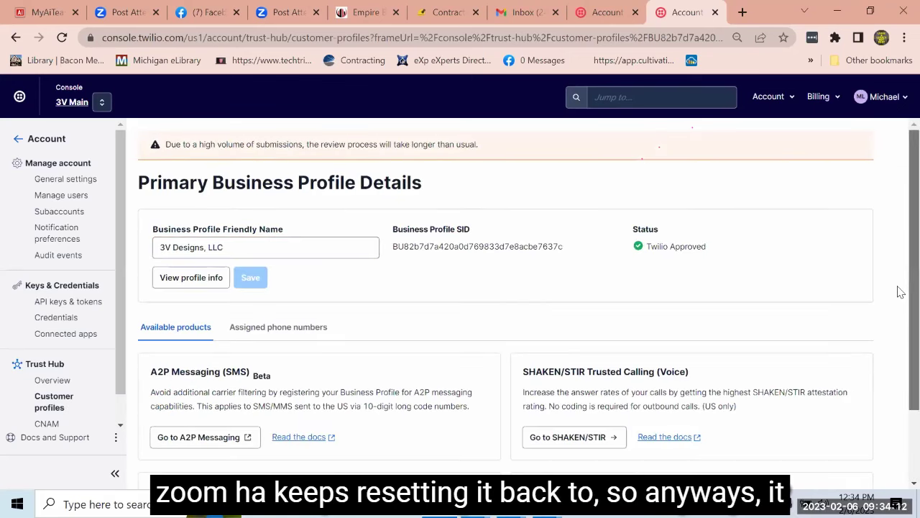
# - Open A2P Messaging from the primary business profile's available products and continue from the A2P overview to Messaging Services
pyautogui.scroll(-2, 899, 290)
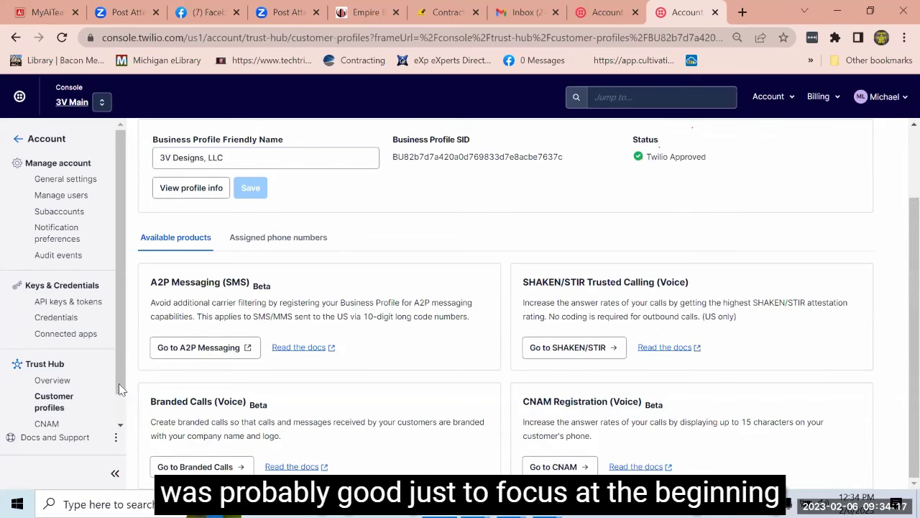
pyautogui.scroll(-2, 118, 384)
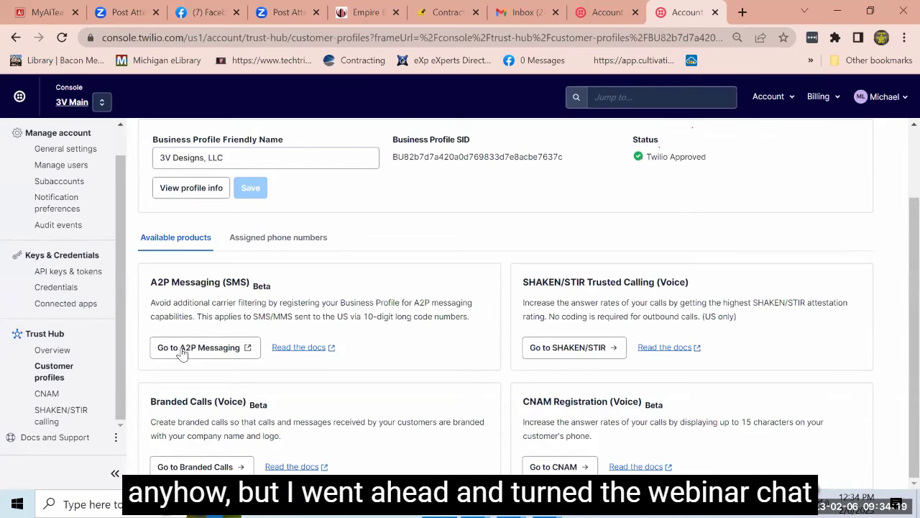
pyautogui.click(181, 347)
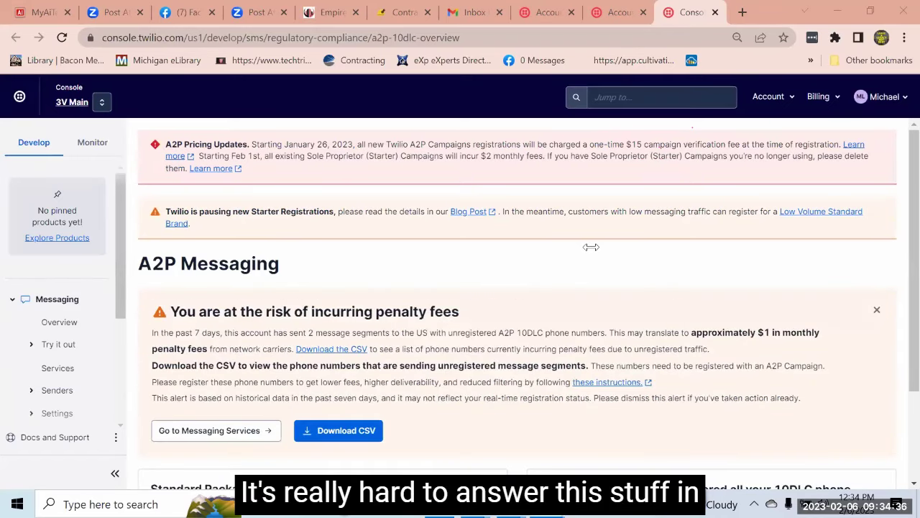
pyautogui.scroll(-2, 900, 308)
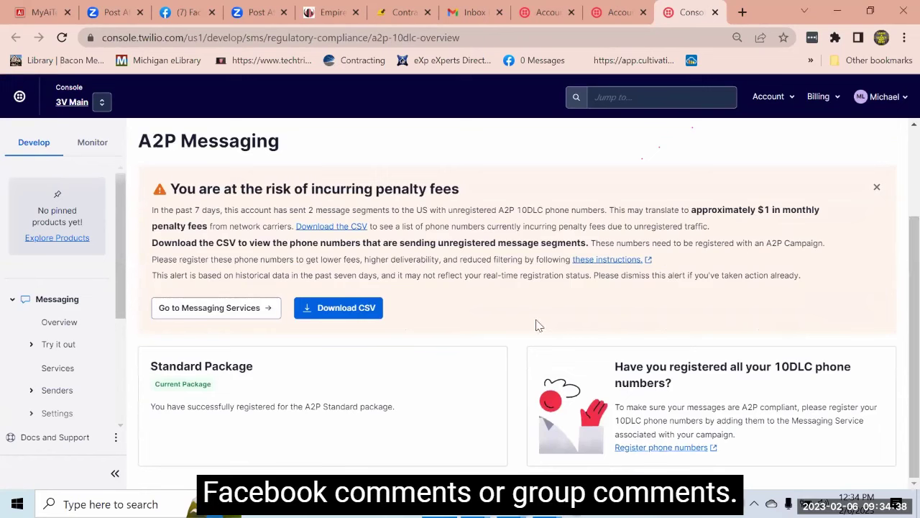
pyautogui.tripleClick(358, 403)
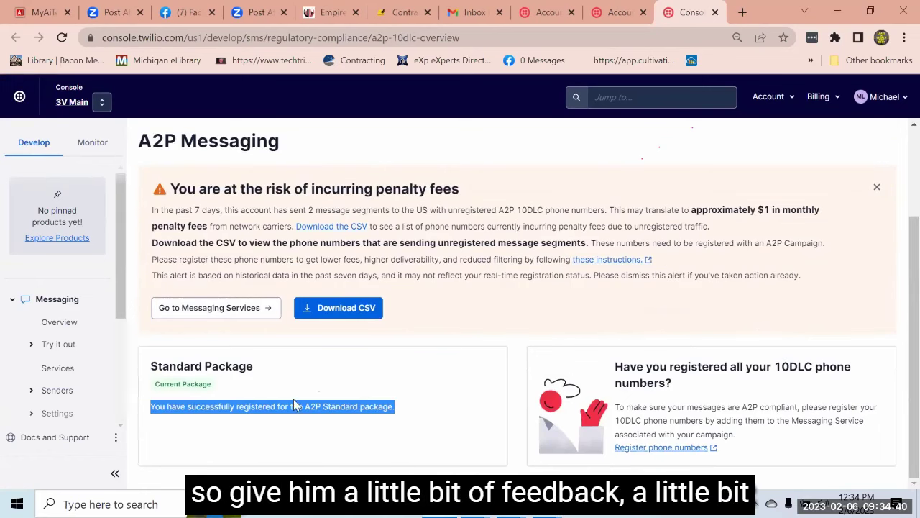
pyautogui.click(221, 316)
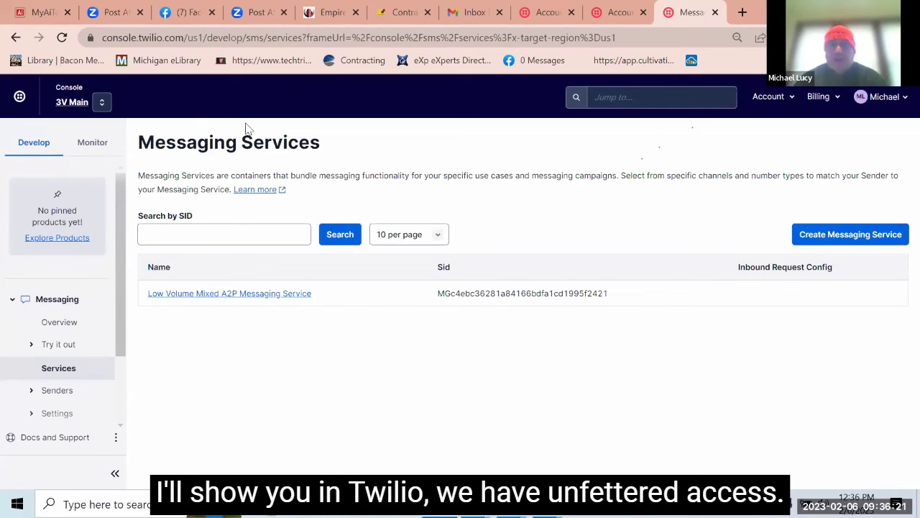
# - Open the billing usage summary, expand the 3V Main account and go to its SMS logs
pyautogui.click(818, 97)
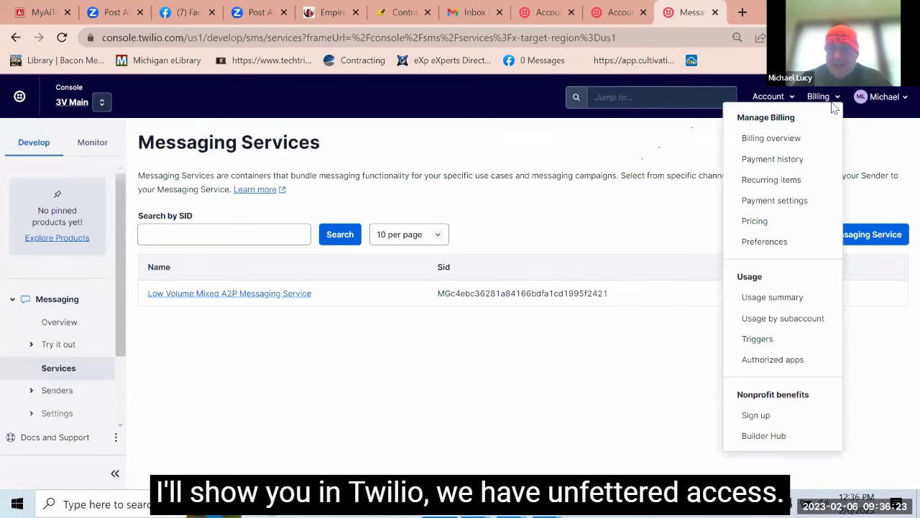
pyautogui.click(773, 298)
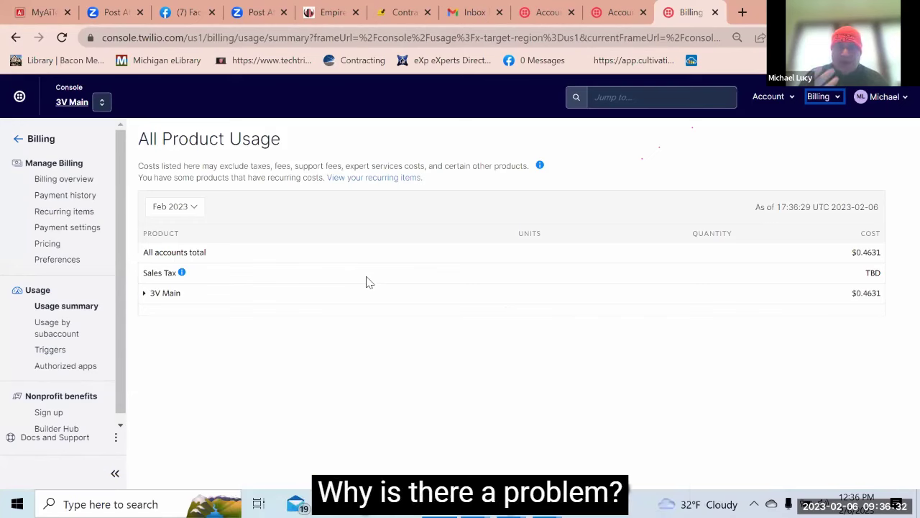
pyautogui.click(144, 294)
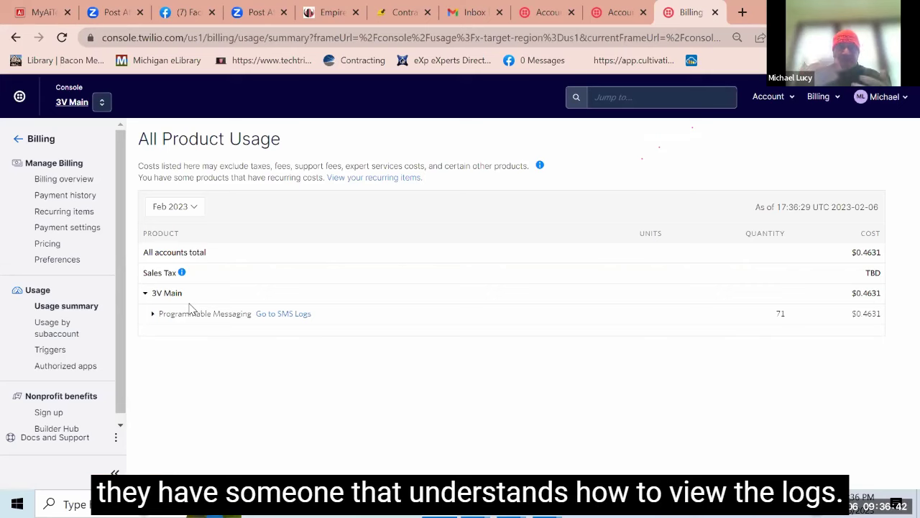
pyautogui.click(269, 316)
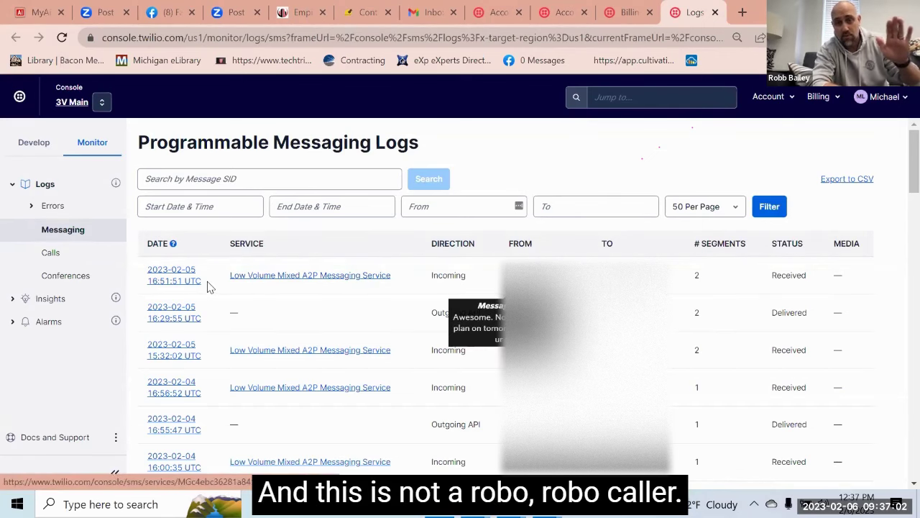
# - Open the newest incoming message in the messaging logs and review its properties, body and delivery steps
pyautogui.click(165, 284)
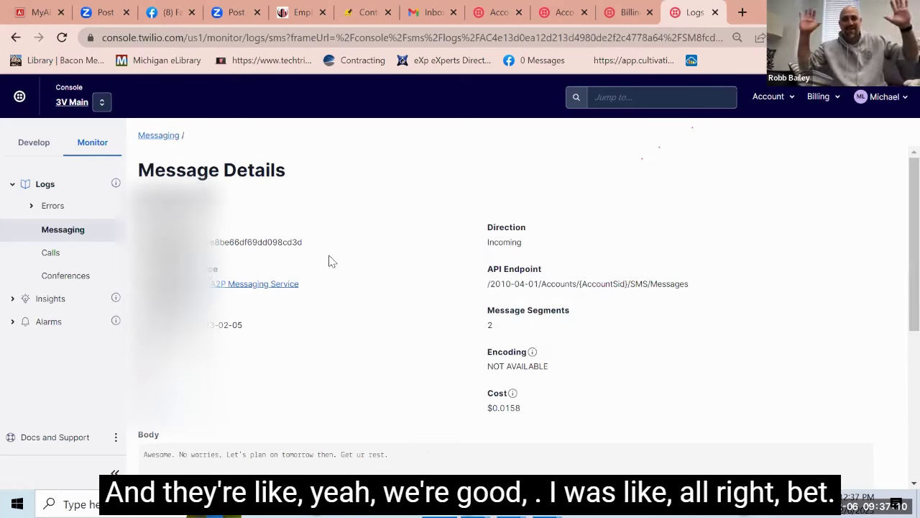
pyautogui.scroll(-4, 901, 380)
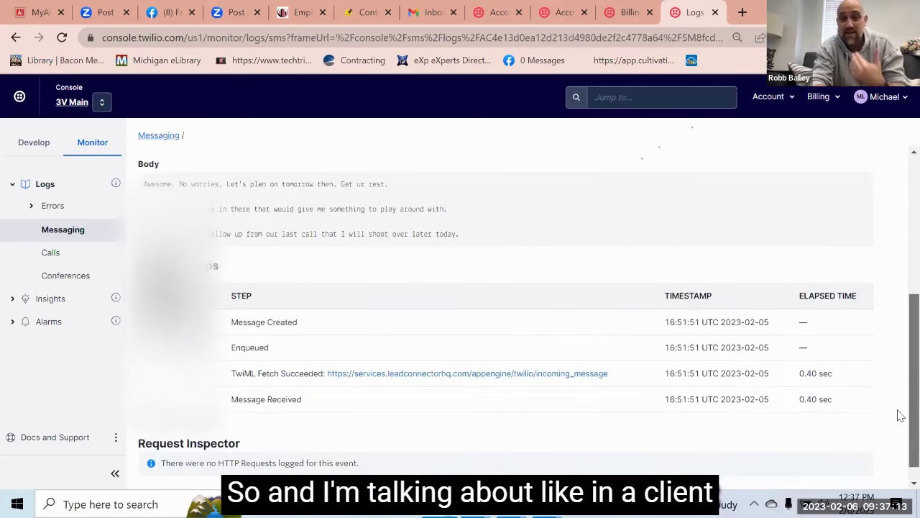
pyautogui.scroll(3, 901, 310)
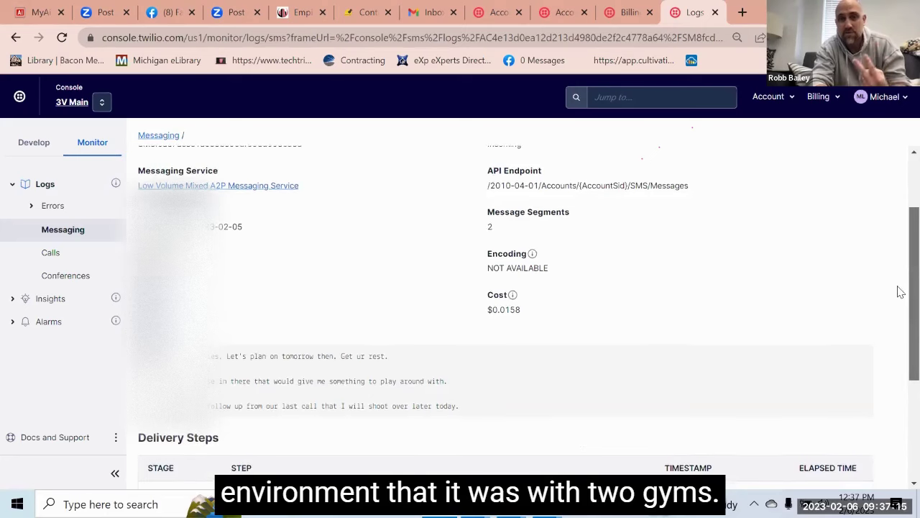
pyautogui.scroll(1, 901, 280)
pyautogui.scroll(1, 901, 266)
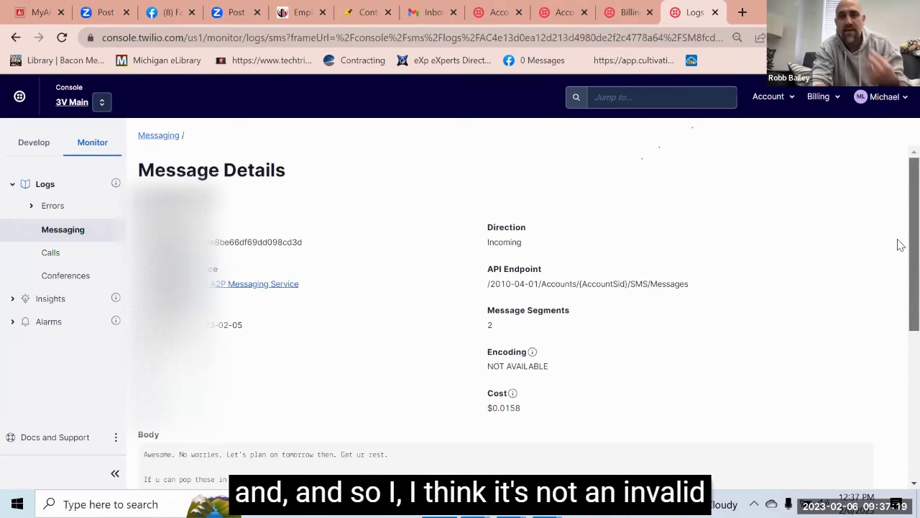
pyautogui.scroll(-1, 901, 264)
pyautogui.scroll(-1, 901, 265)
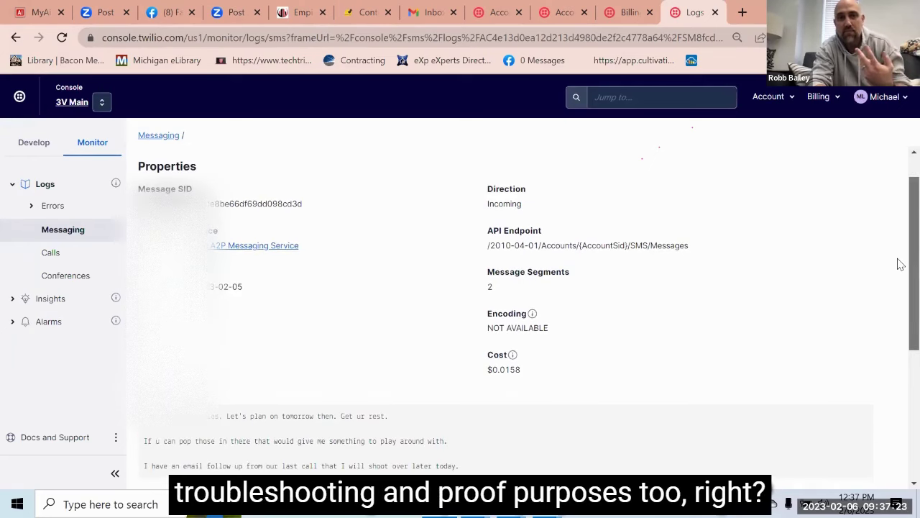
pyautogui.scroll(-2, 900, 280)
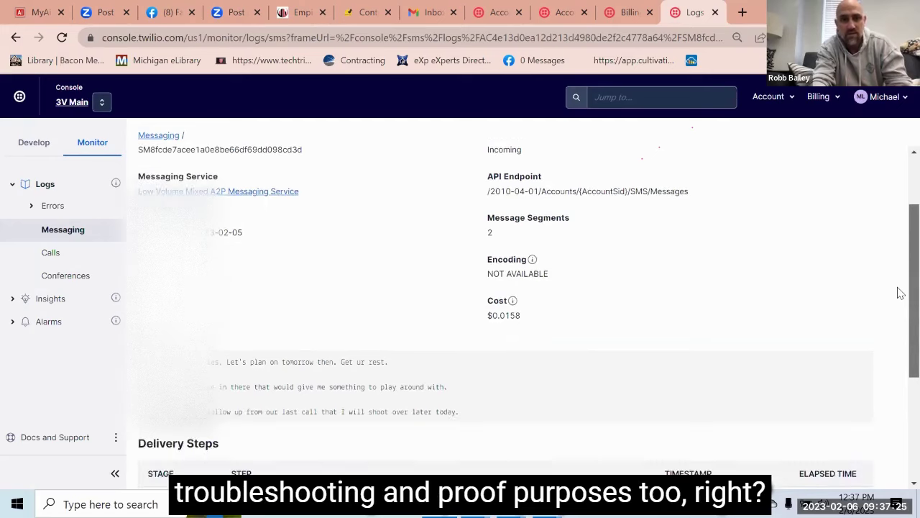
pyautogui.scroll(-4, 900, 331)
pyautogui.scroll(2, 899, 331)
# - Open the call logs and review the details of the newest outgoing call
pyautogui.click(53, 254)
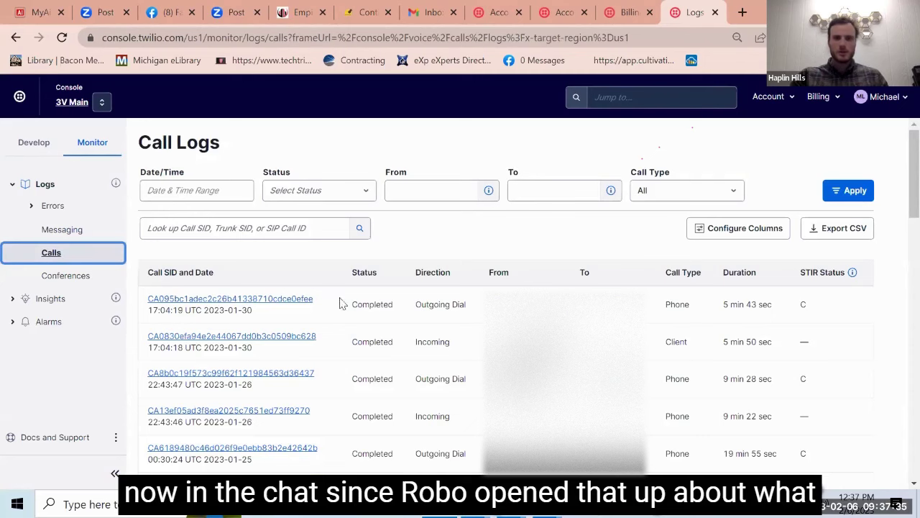
pyautogui.click(245, 299)
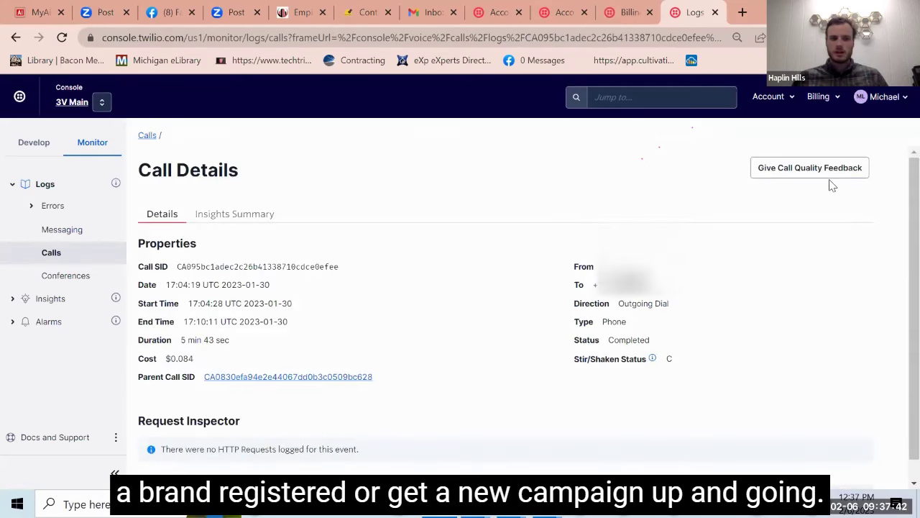
pyautogui.scroll(-1, 899, 234)
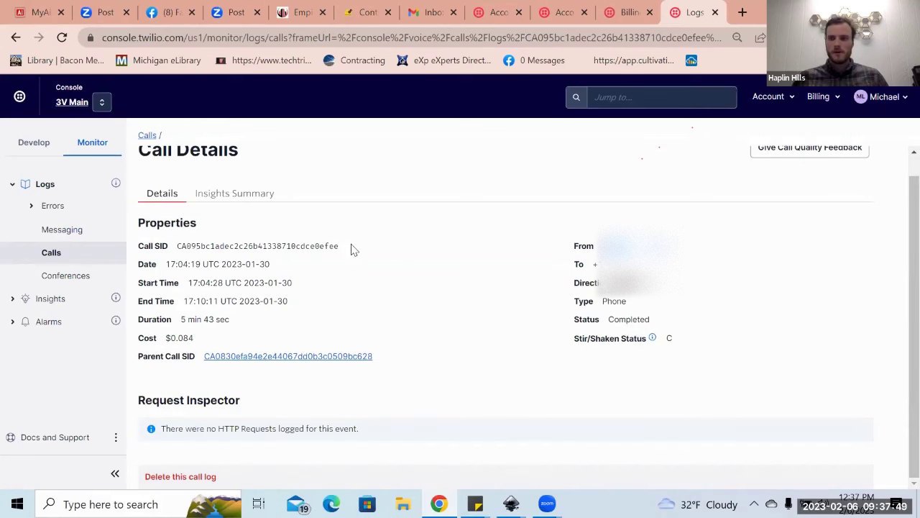
# - Look through the recent accounts offered in the account switcher for 3V Main
pyautogui.click(788, 105)
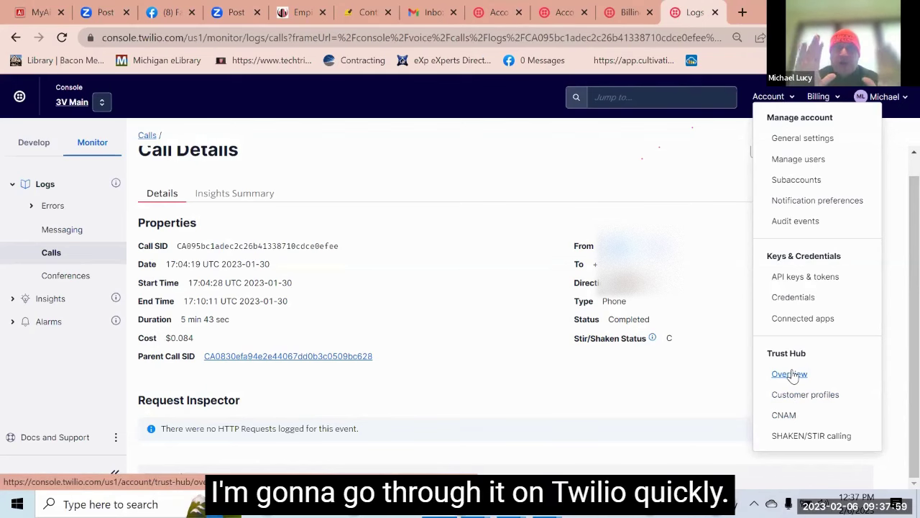
pyautogui.click(101, 101)
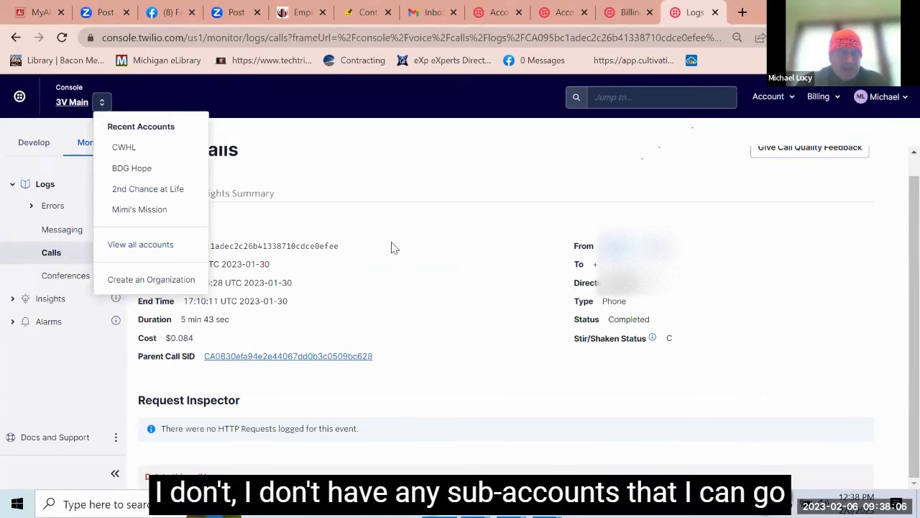
pyautogui.doubleClick(303, 246)
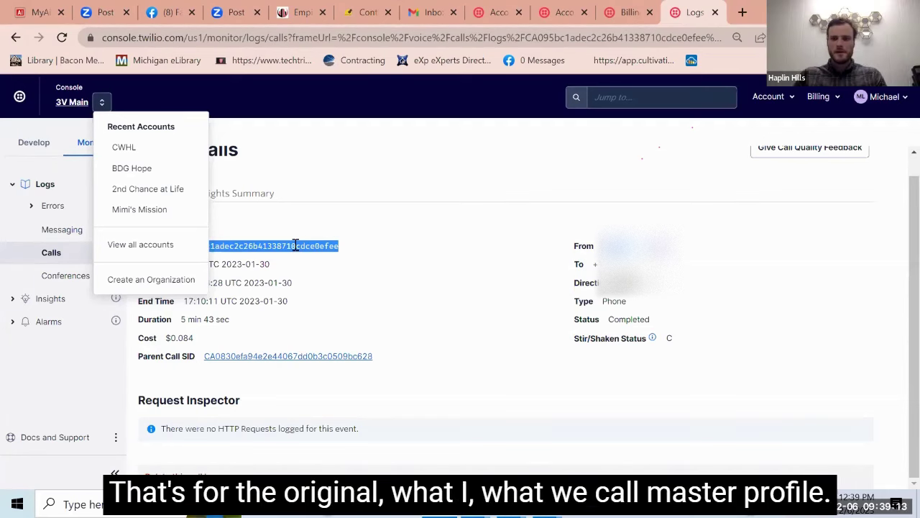
# - Open the Trust Hub overview of the account and go from there to A2P Messaging
pyautogui.click(768, 96)
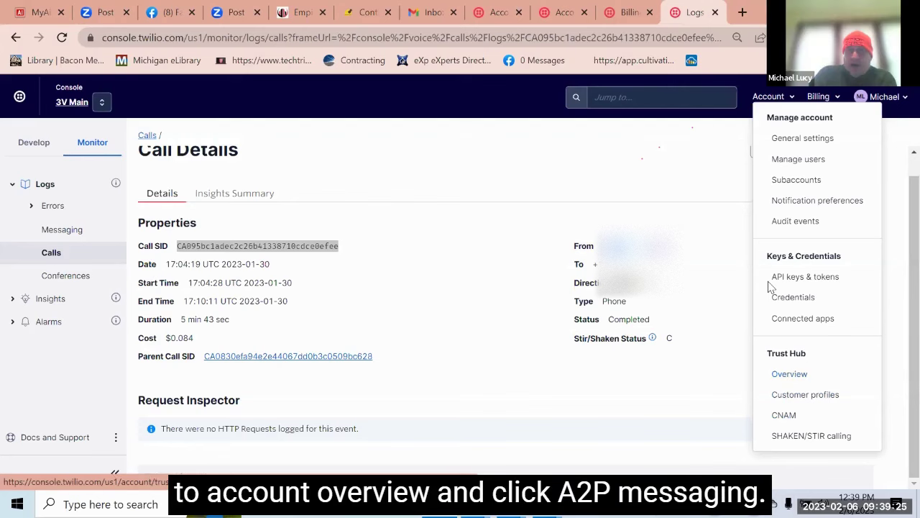
pyautogui.click(794, 376)
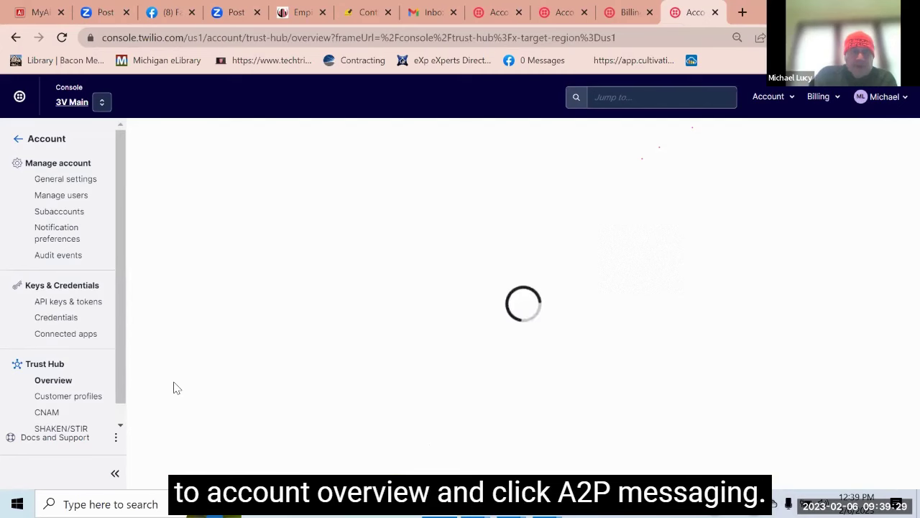
pyautogui.click(205, 350)
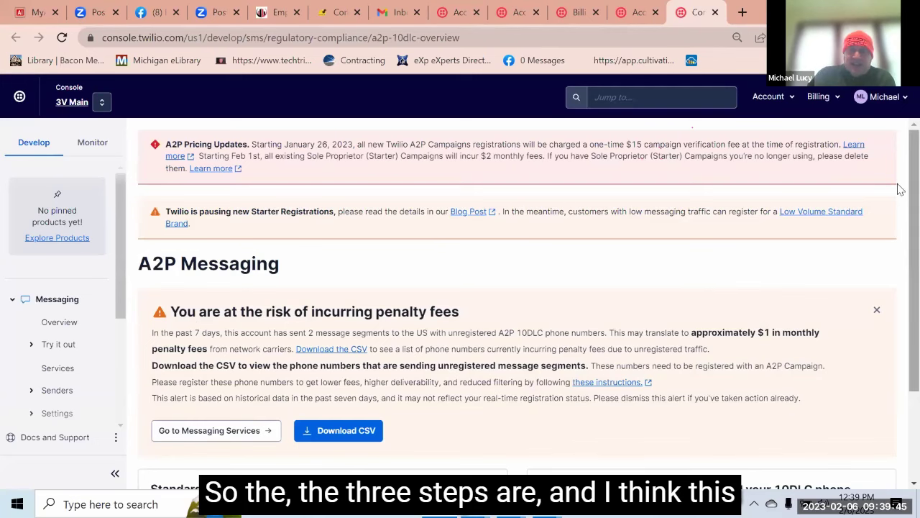
pyautogui.scroll(-3, 899, 252)
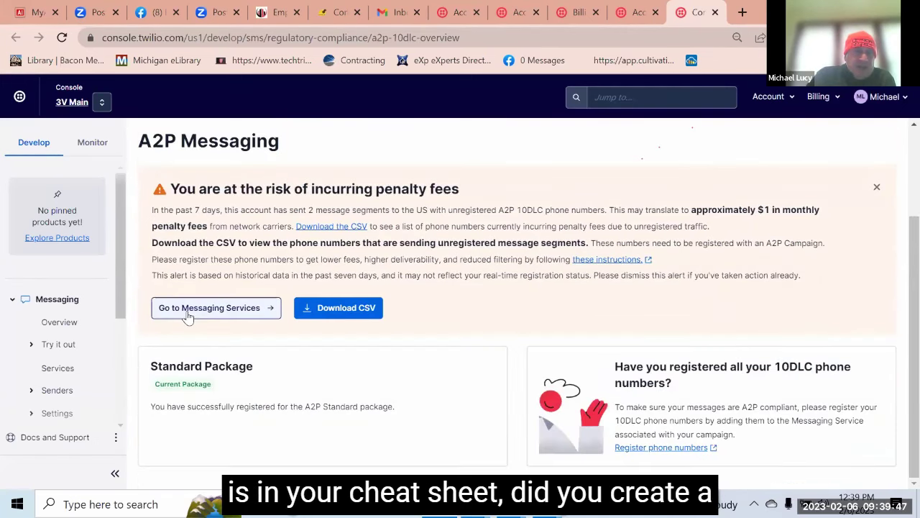
pyautogui.click(189, 313)
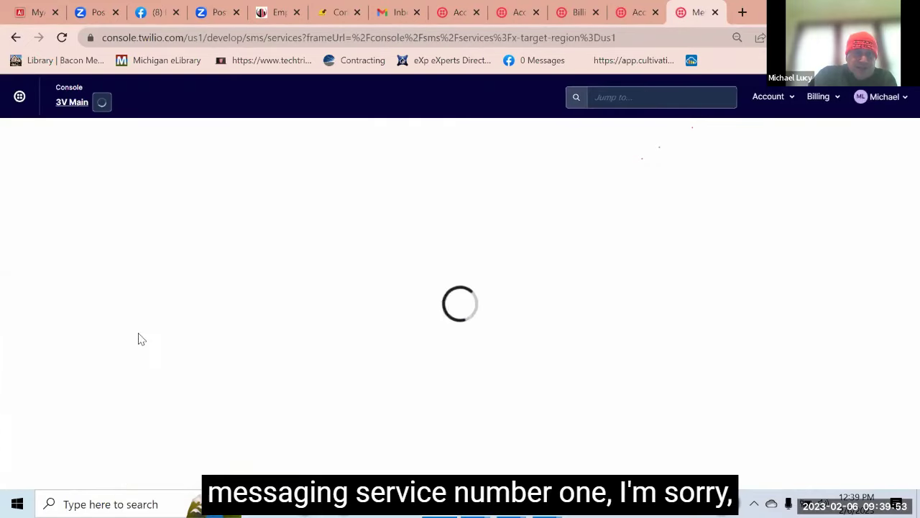
pyautogui.moveTo(122, 289); pyautogui.dragTo(132, 423)
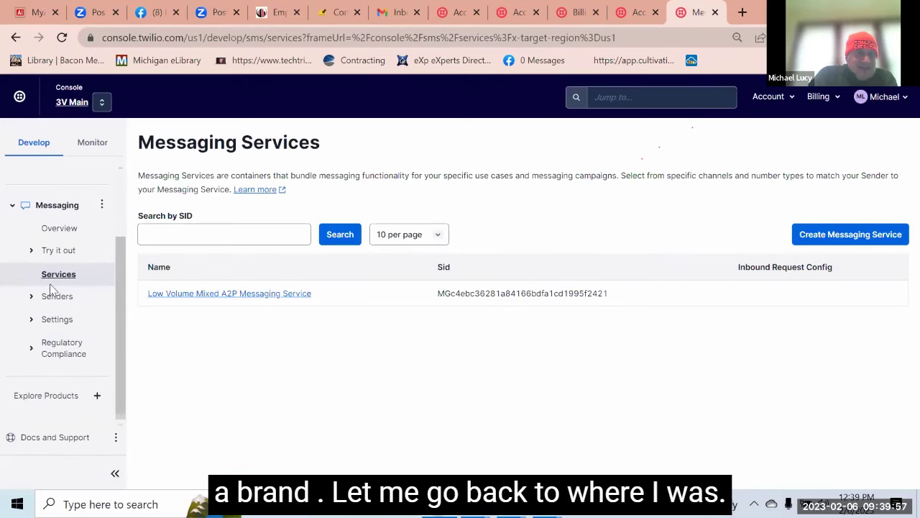
pyautogui.click(176, 296)
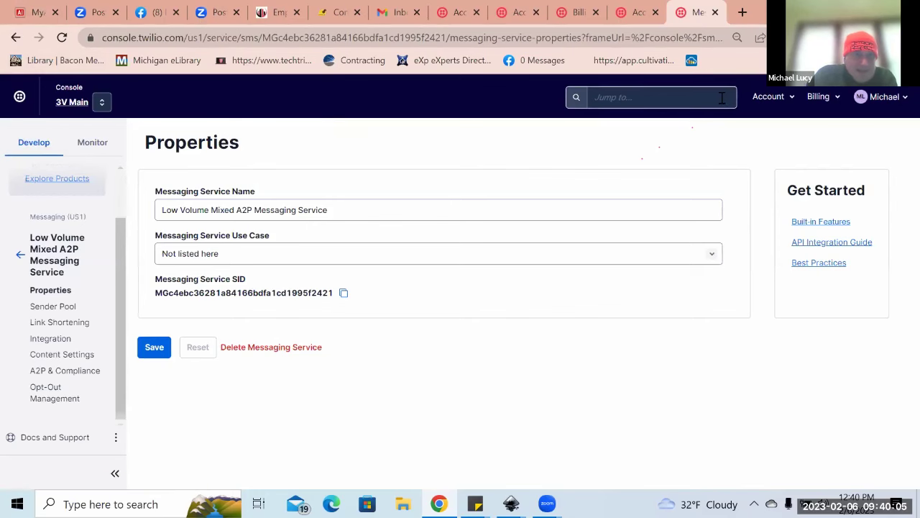
pyautogui.click(12, 37)
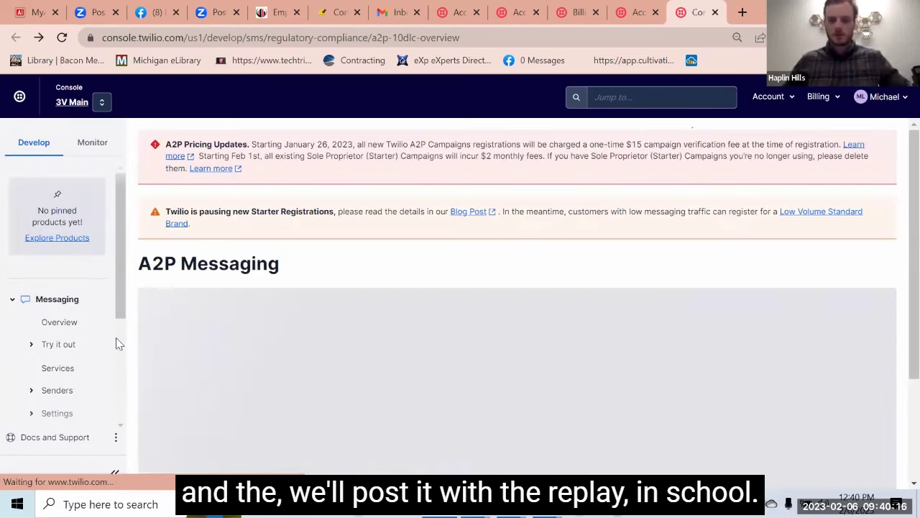
# - Open the A2P Brands list under Regulatory Compliance and review the 3V Designs, LLC brand details and its connected A2P campaigns
pyautogui.click(769, 96)
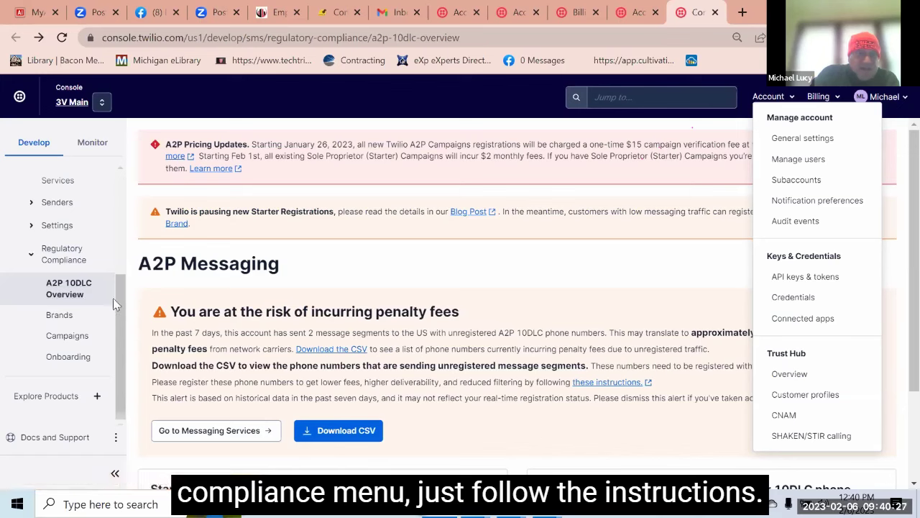
pyautogui.click(66, 319)
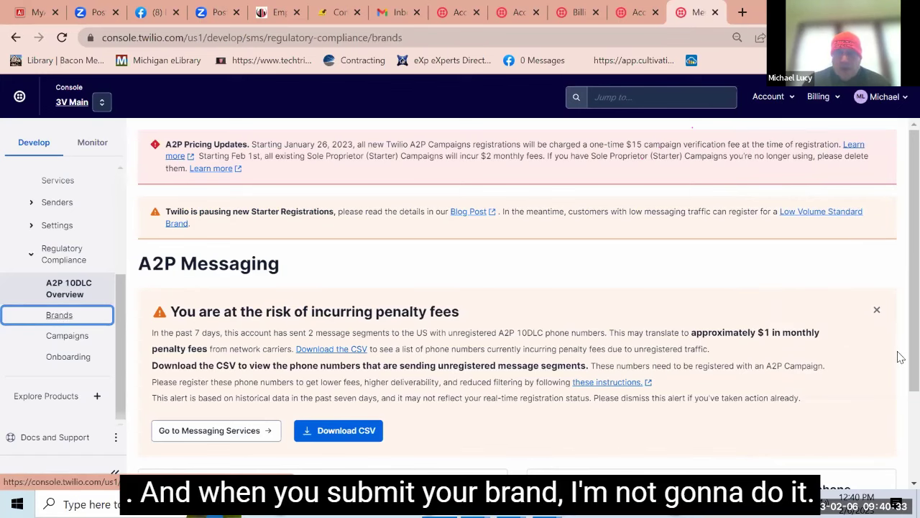
pyautogui.scroll(5, 899, 238)
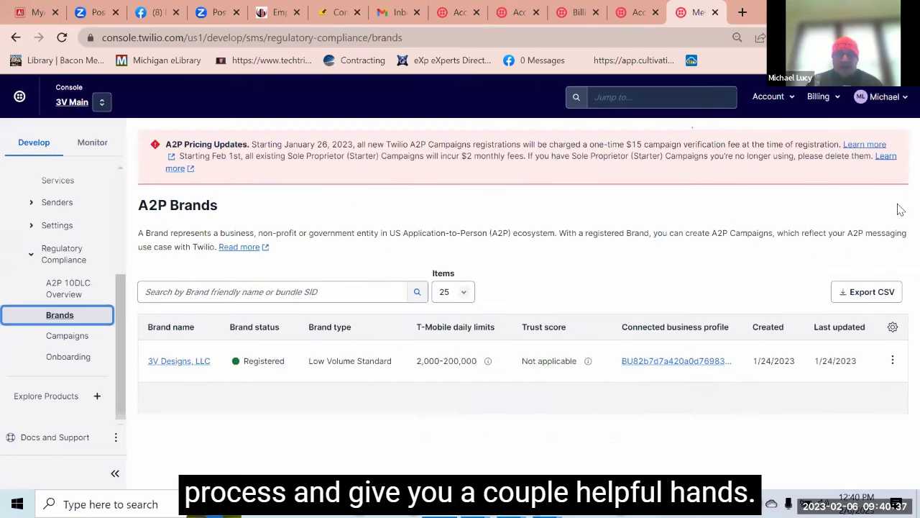
pyautogui.click(185, 363)
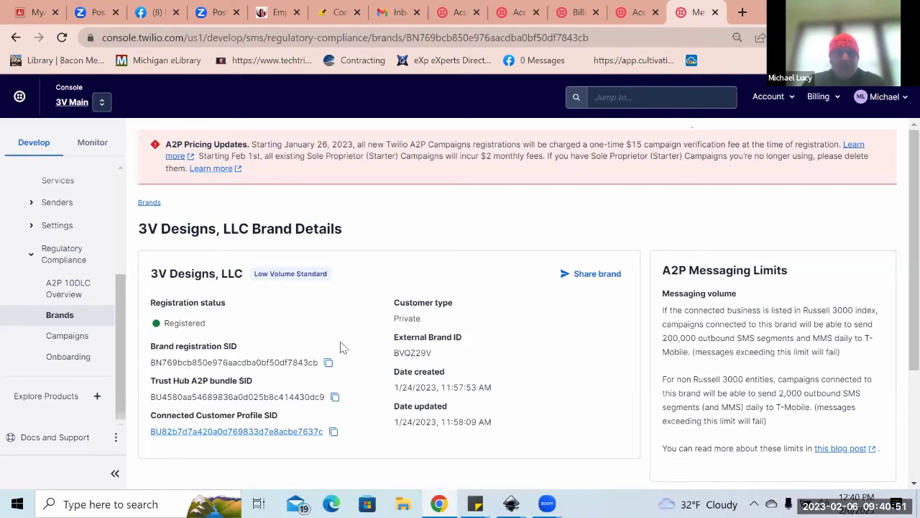
pyautogui.scroll(-2, 900, 399)
pyautogui.scroll(-3, 901, 399)
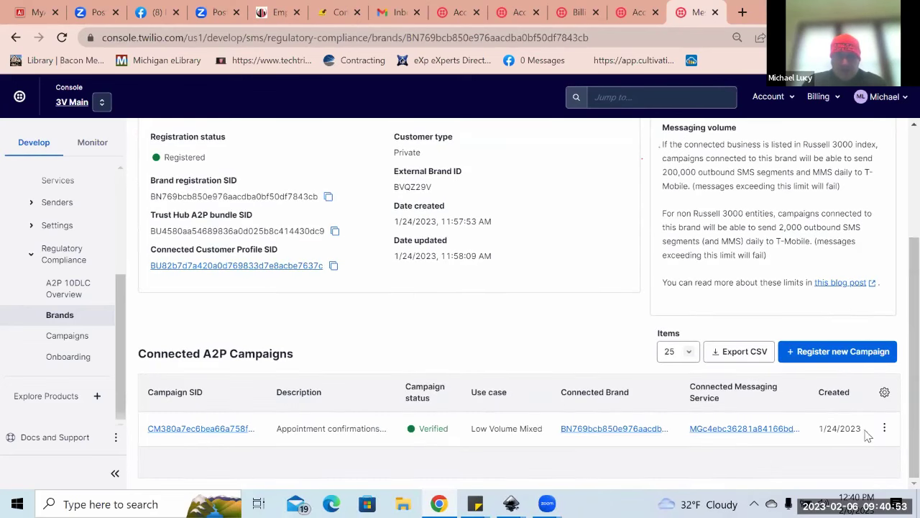
# - Start registering a new A2P campaign for the 3V Designs, LLC brand and look through the available campaign use cases
pyautogui.click(848, 352)
pyautogui.click(314, 223)
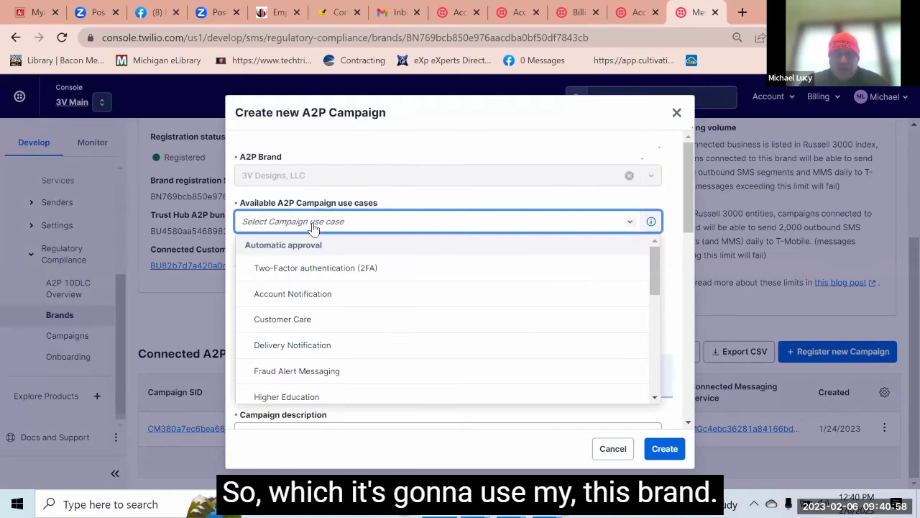
pyautogui.click(270, 170)
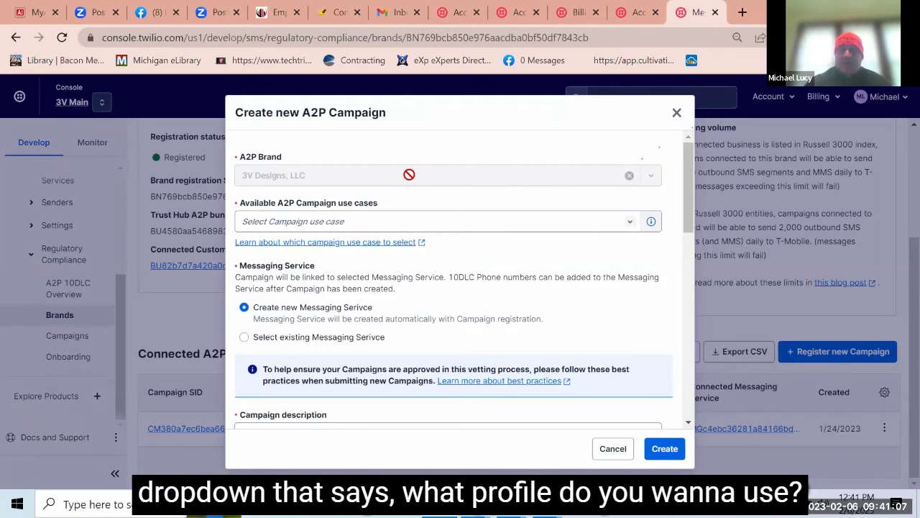
pyautogui.click(400, 222)
pyautogui.moveTo(654, 268); pyautogui.dragTo(654, 292)
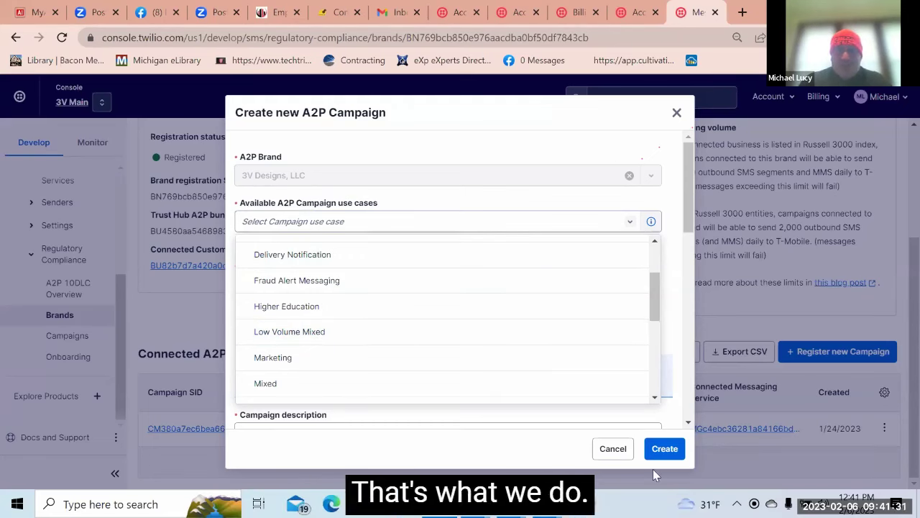
# - Review the campaign description, sample message, message contents, consent and opt-in fields of the new campaign form, and cancel the registration
pyautogui.moveTo(691, 214); pyautogui.dragTo(690, 288)
pyautogui.click(403, 192)
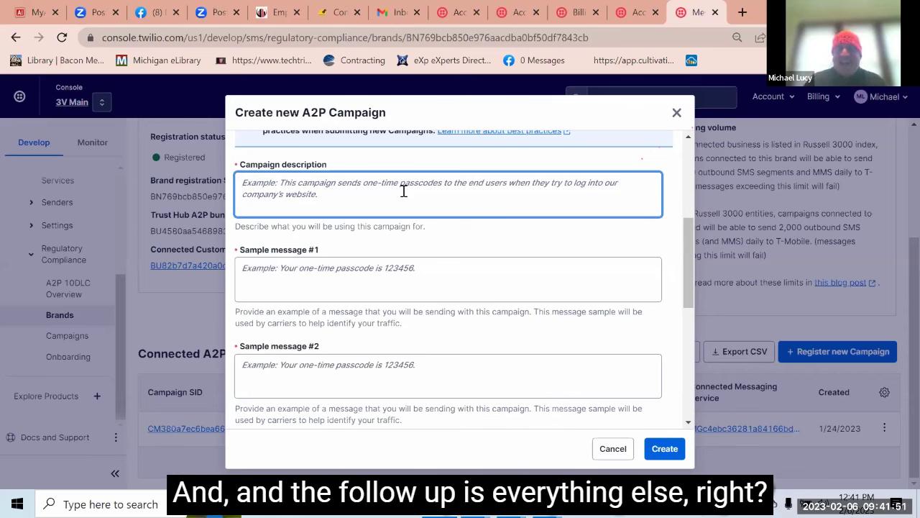
pyautogui.click(344, 274)
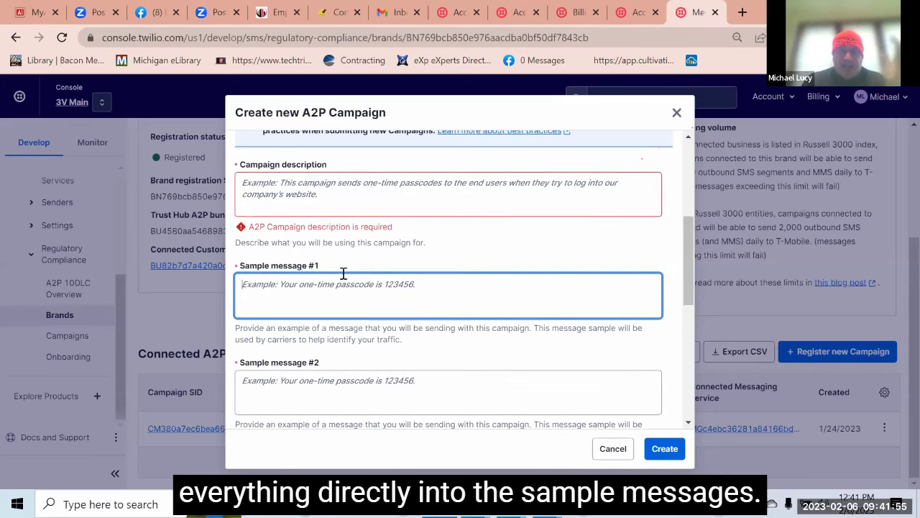
pyautogui.moveTo(685, 276); pyautogui.dragTo(689, 388)
pyautogui.scroll(-1, 689, 388)
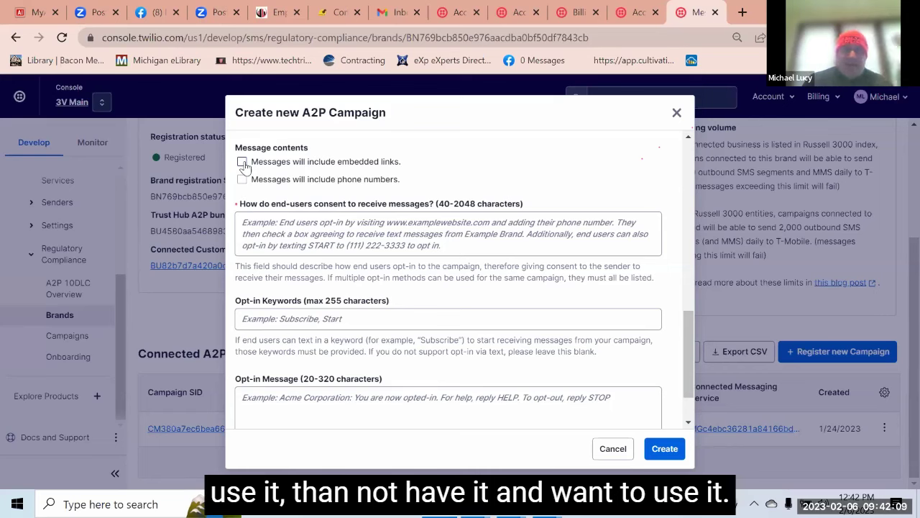
pyautogui.click(307, 245)
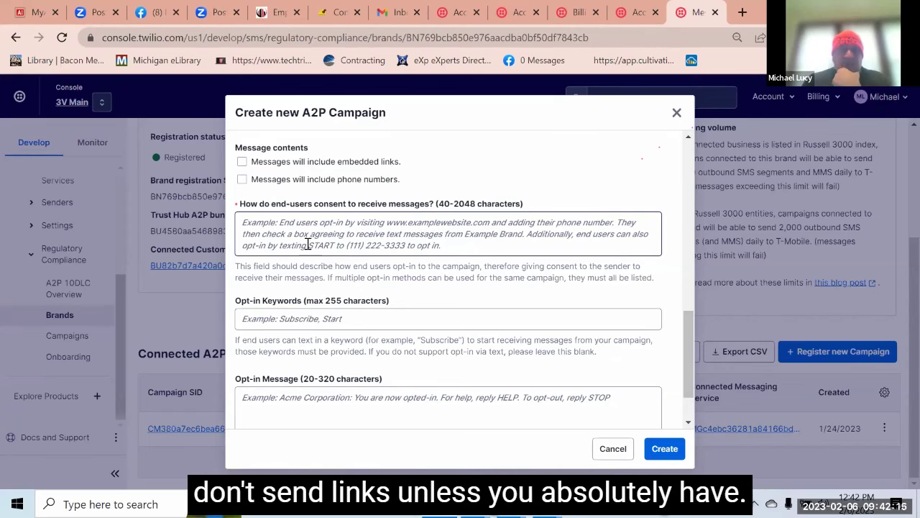
pyautogui.click(342, 251)
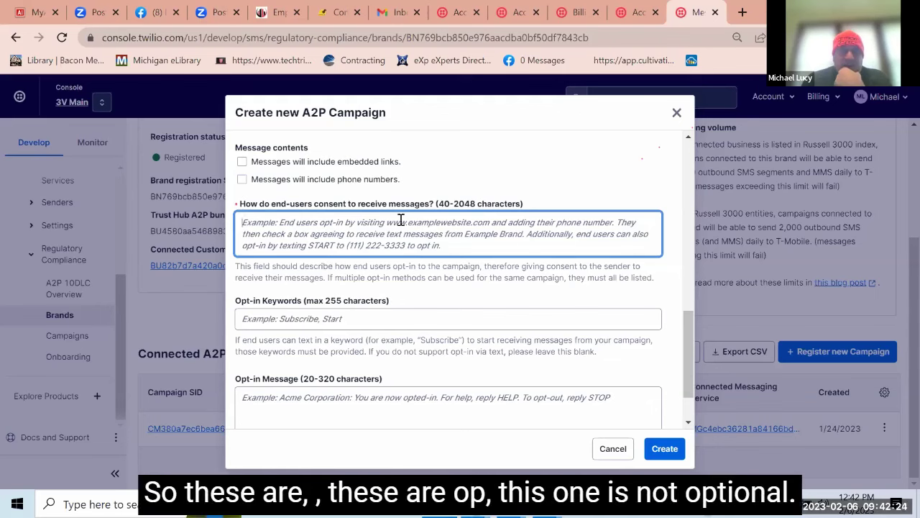
pyautogui.click(350, 320)
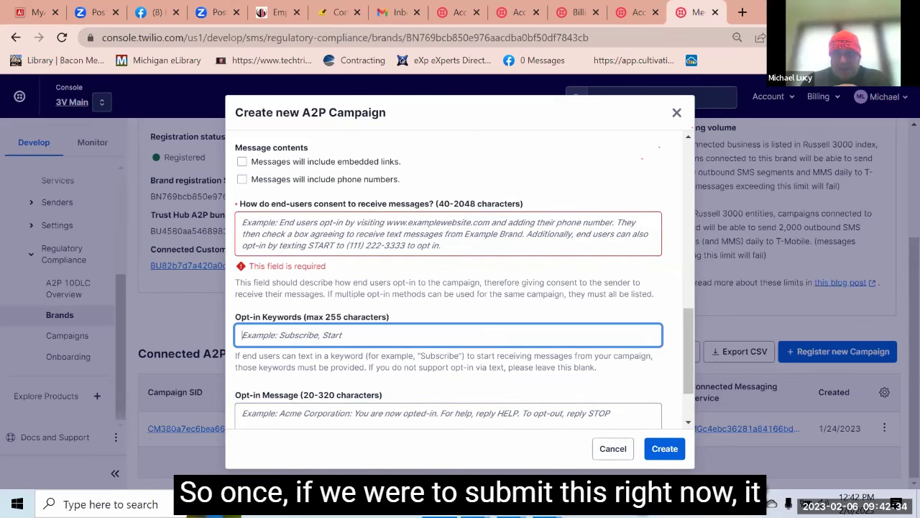
pyautogui.click(612, 449)
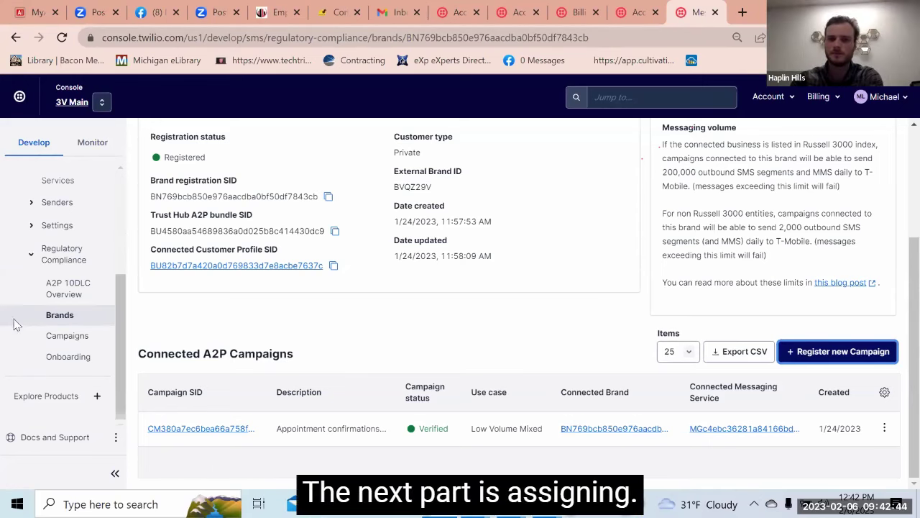
# - Open the Low Volume Mixed campaign from the A2P Campaigns list and review its details through to the connected phone numbers
pyautogui.click(216, 429)
pyautogui.click(59, 342)
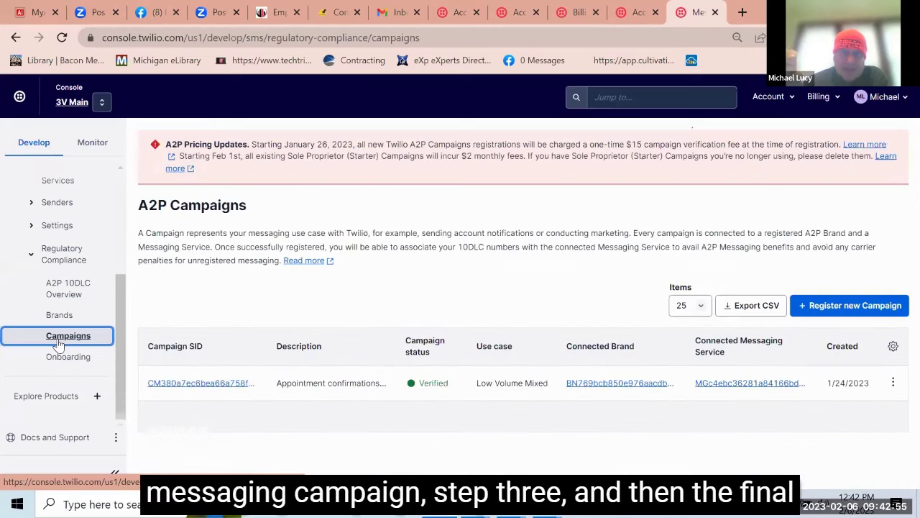
pyautogui.click(172, 385)
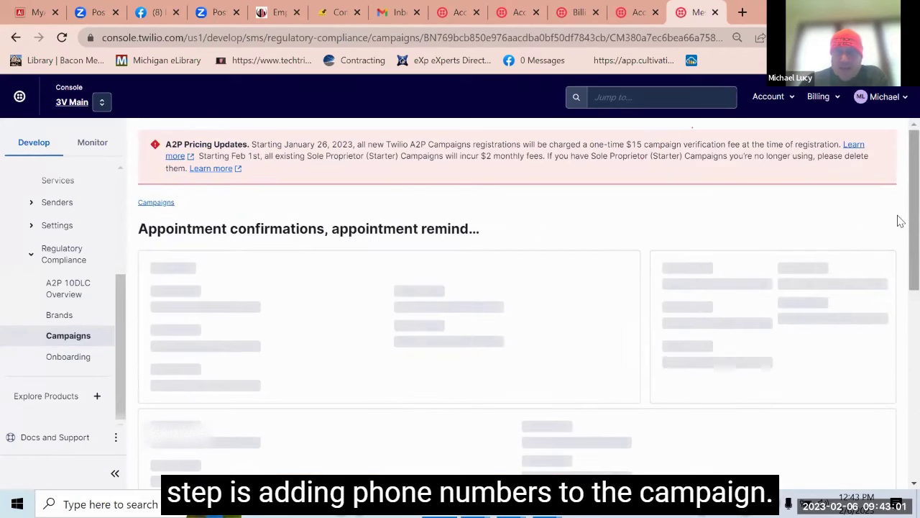
pyautogui.scroll(-1, 901, 233)
pyautogui.scroll(-6, 900, 233)
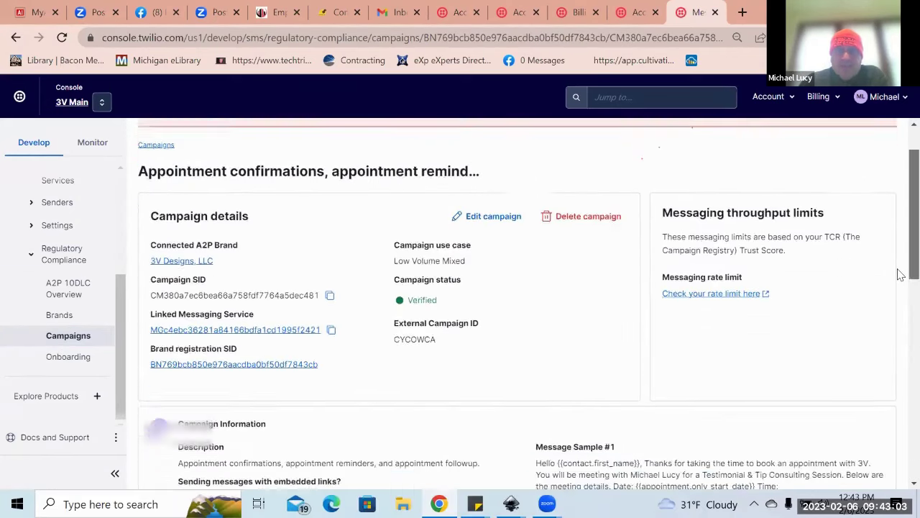
pyautogui.scroll(-3, 901, 437)
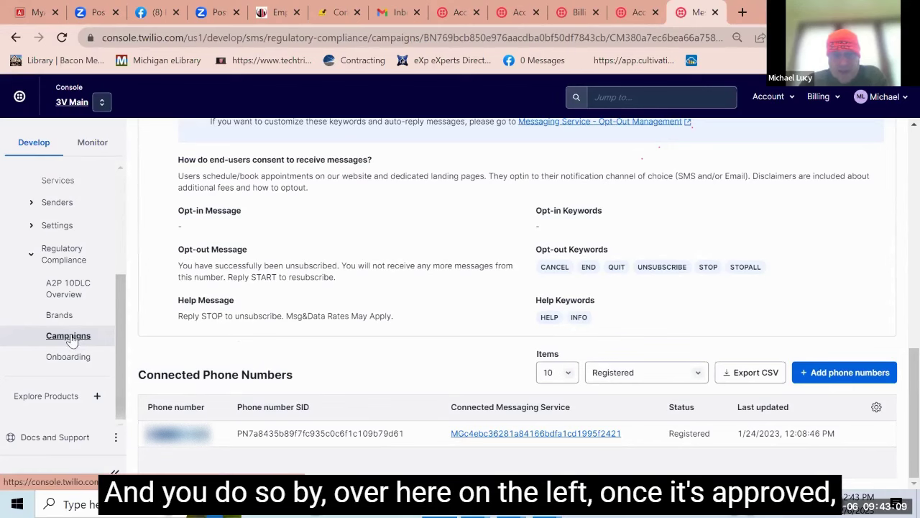
# - Show how to select all phone numbers for registration to the campaign, clear the selection and cancel without registering any
pyautogui.click(870, 382)
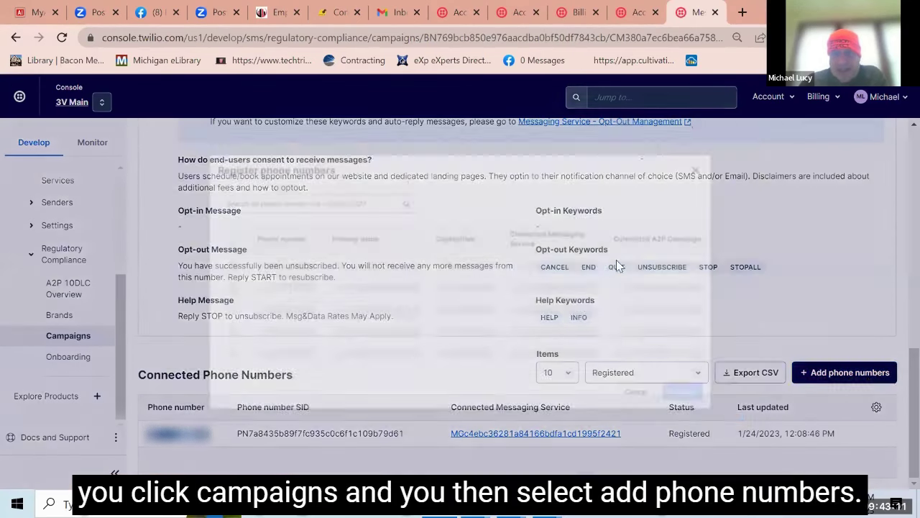
pyautogui.click(194, 258)
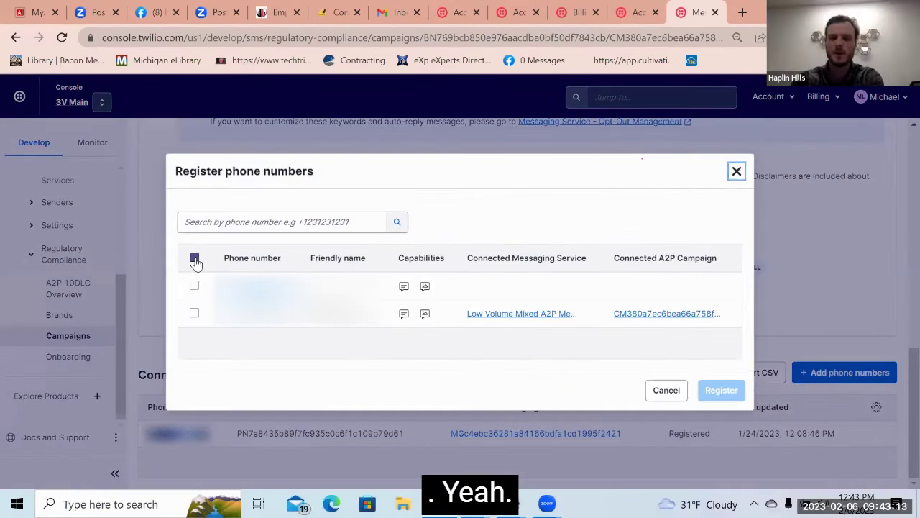
pyautogui.click(194, 258)
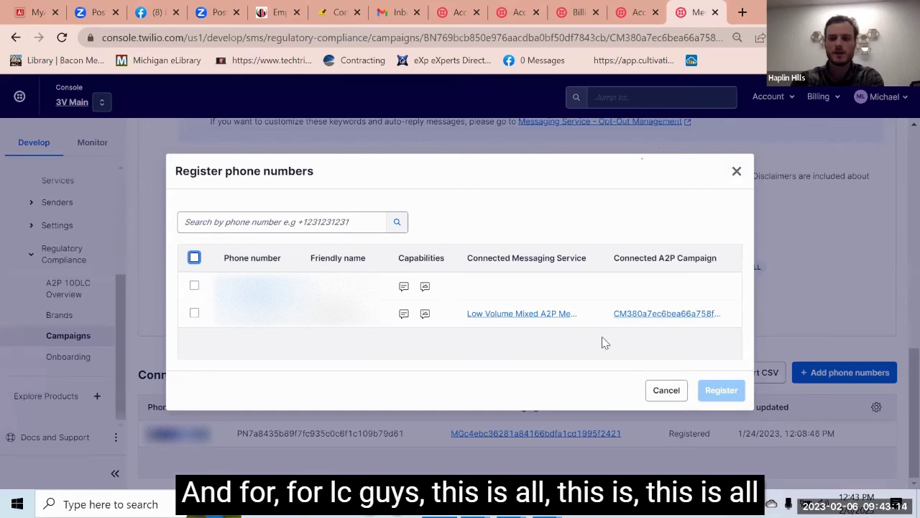
pyautogui.click(655, 398)
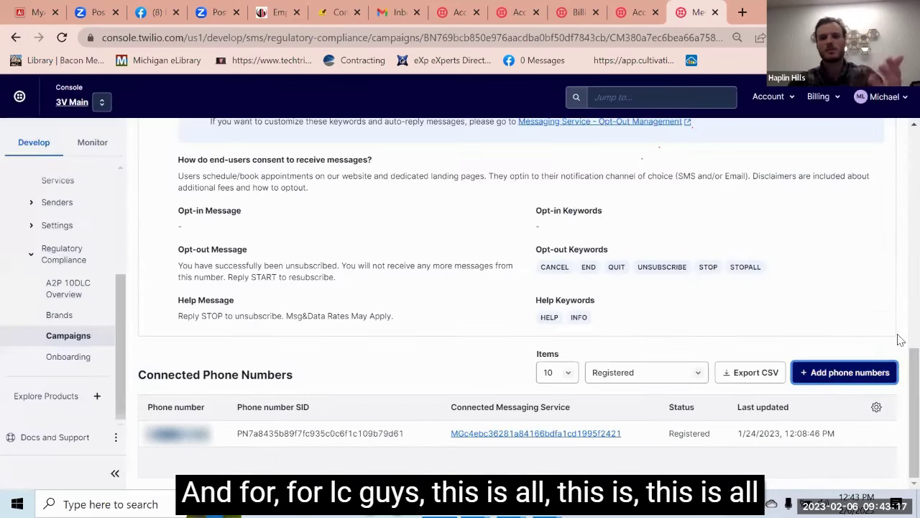